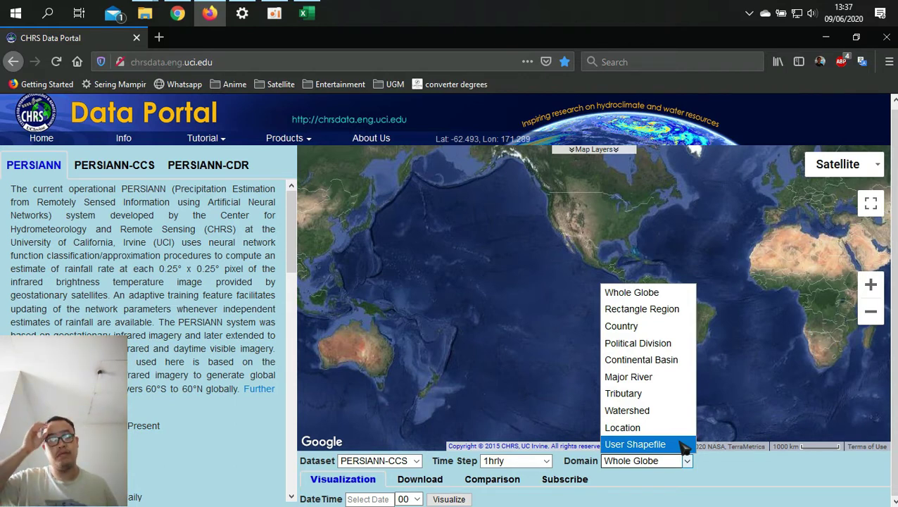
# Step: Set the download Domain to Location for a single point
pyautogui.click(669, 428)
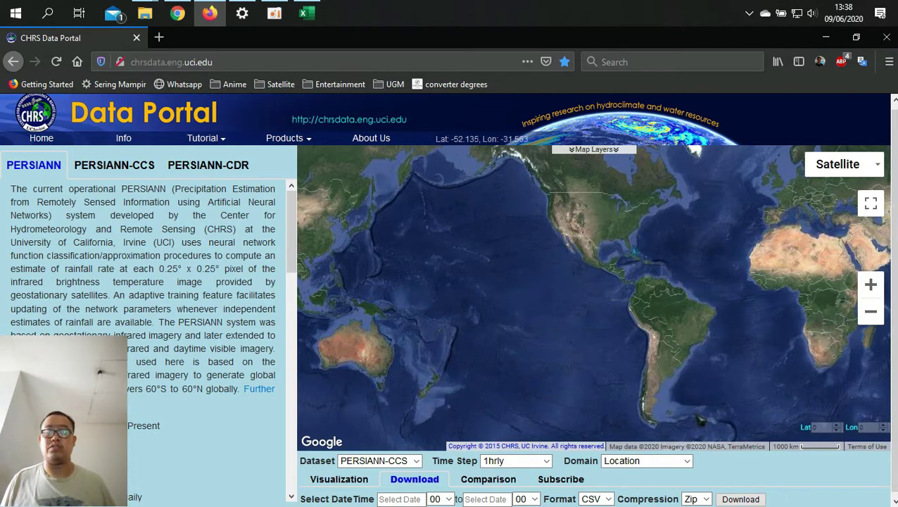
# Step: Copy the Kalibawang station's latitude -7.601 from the 2017 workbook back into the portal
pyautogui.click(304, 17)
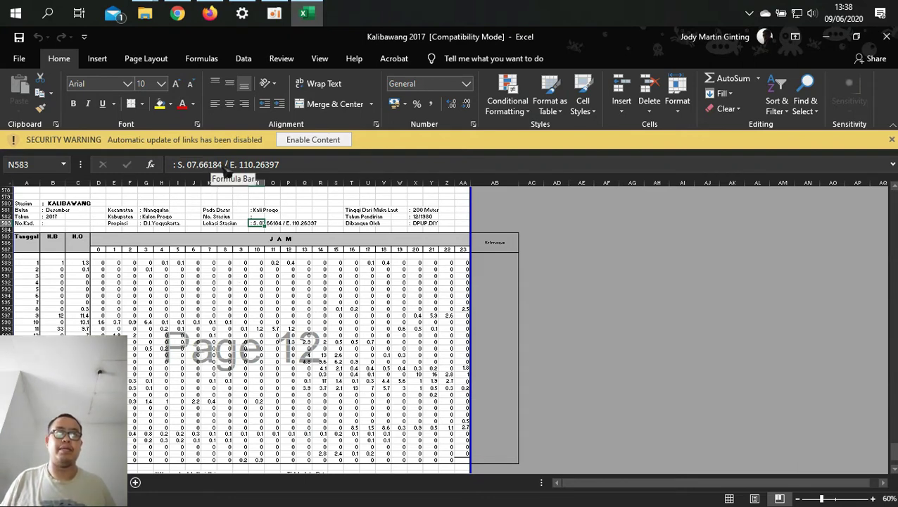
pyautogui.moveTo(219, 162); pyautogui.dragTo(187, 162)
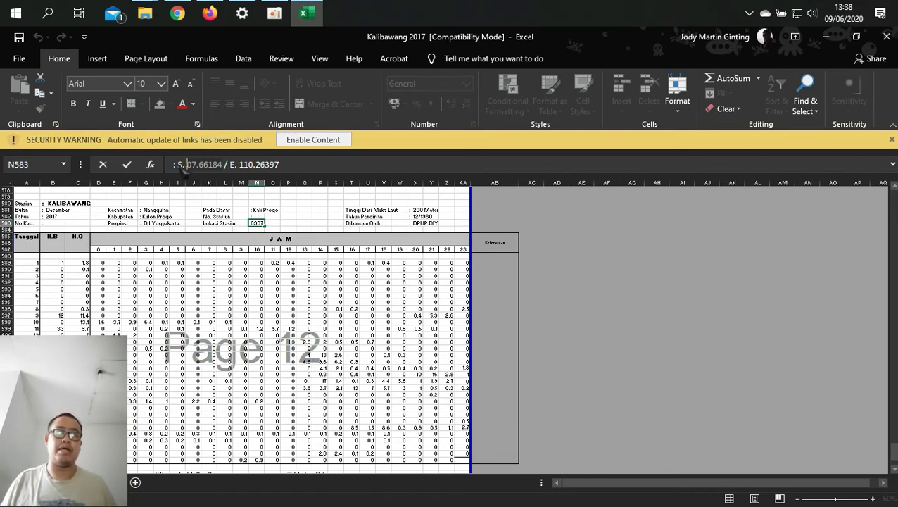
pyautogui.click(181, 164)
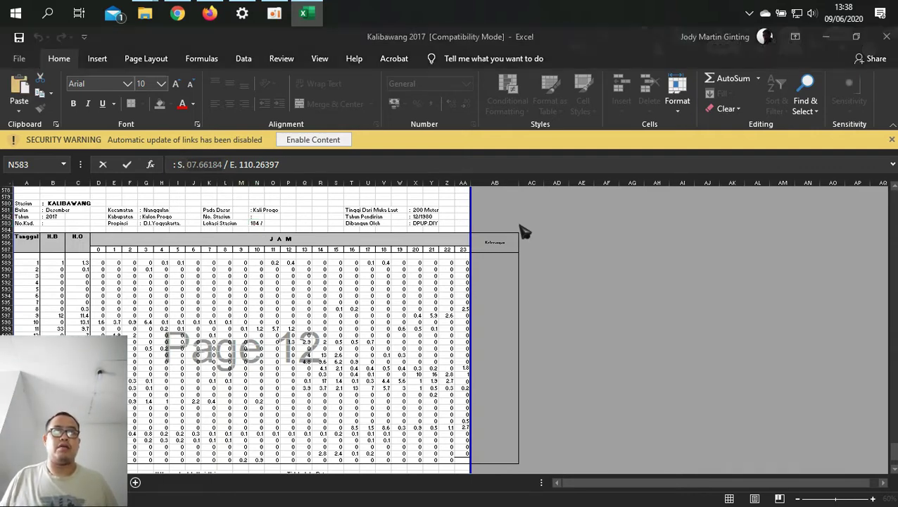
pyautogui.press('super+Tab')
pyautogui.press('Return')
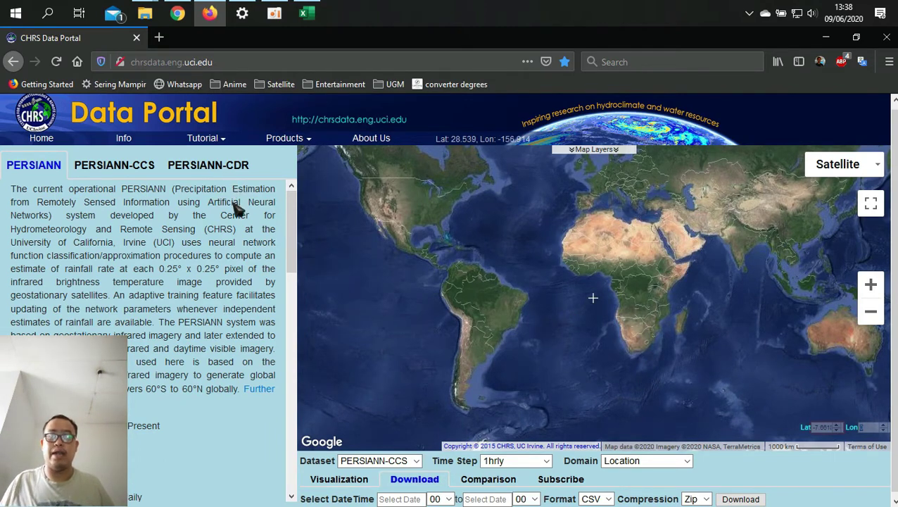
# Step: Copy the station's longitude 110.25 from the workbook into the portal's Lon field
pyautogui.click(306, 12)
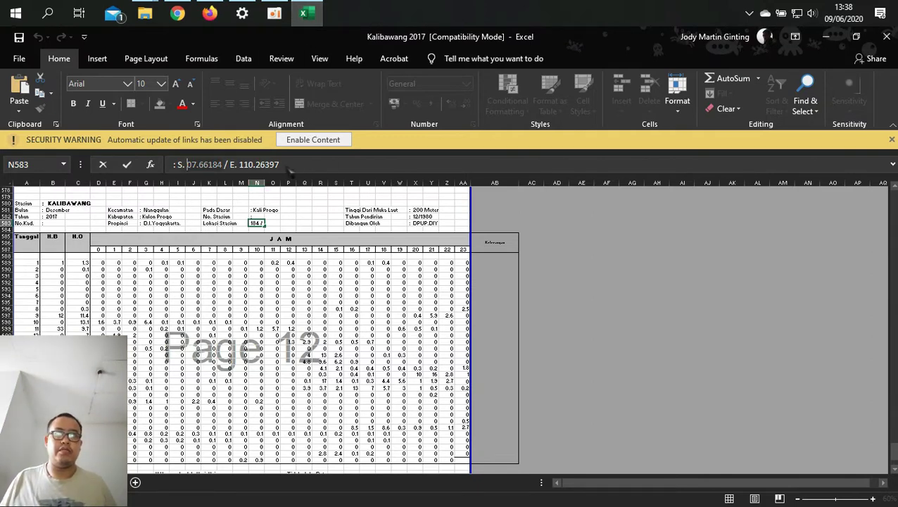
pyautogui.click(243, 164)
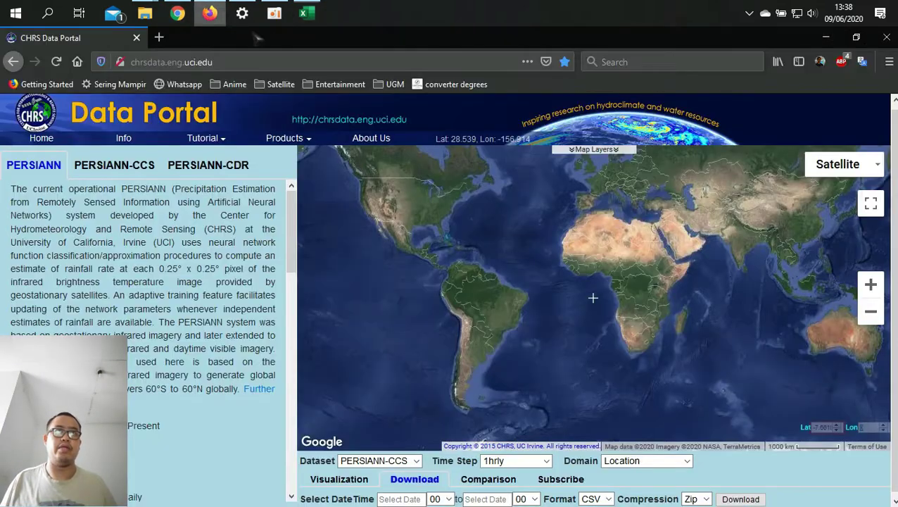
pyautogui.click(210, 13)
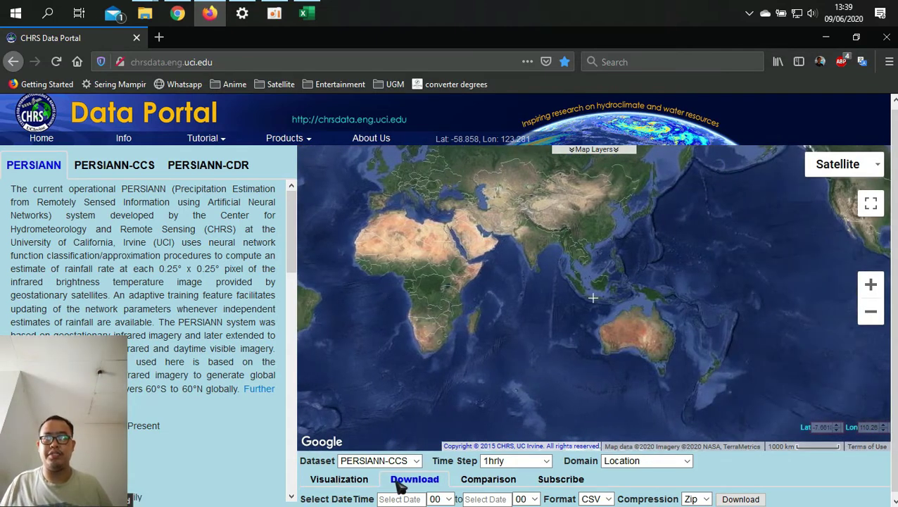
# Step: Preview the Comparison and Subscribe tabs, then return to the Download form
pyautogui.click(478, 481)
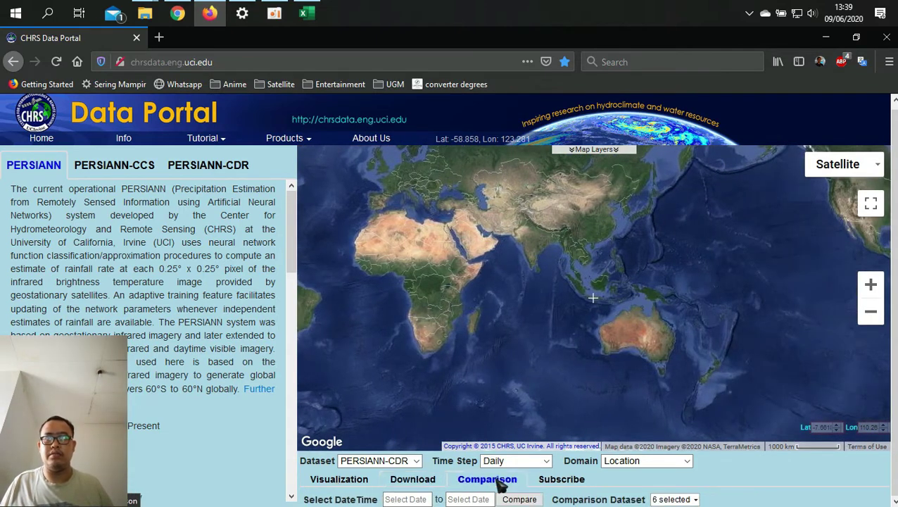
pyautogui.click(562, 482)
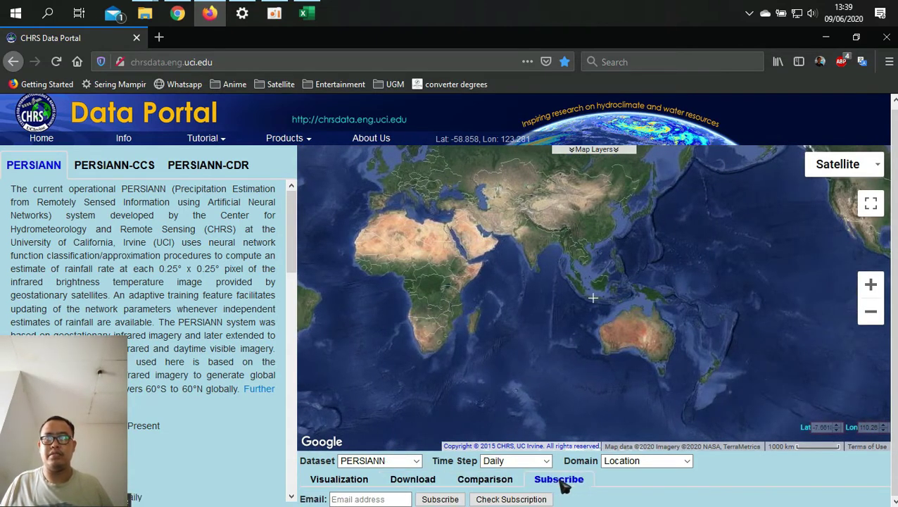
pyautogui.click(403, 485)
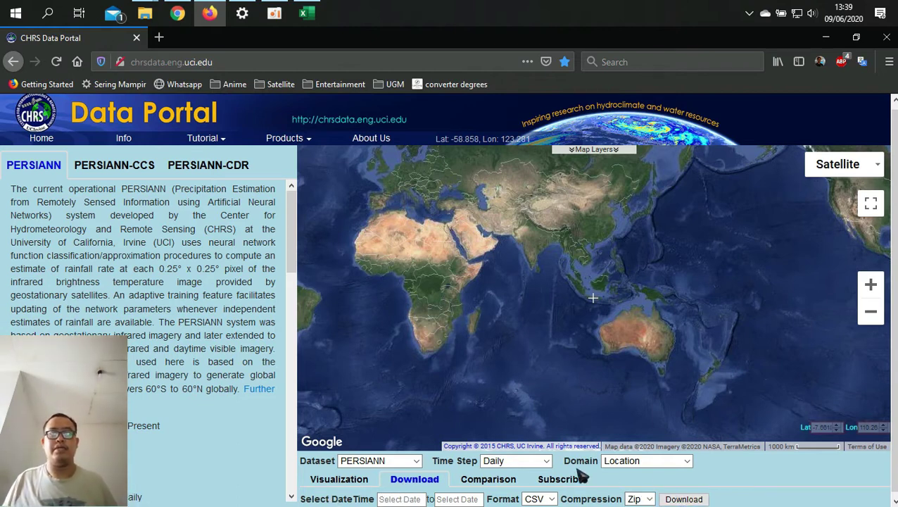
pyautogui.scroll(-1, 697, 492)
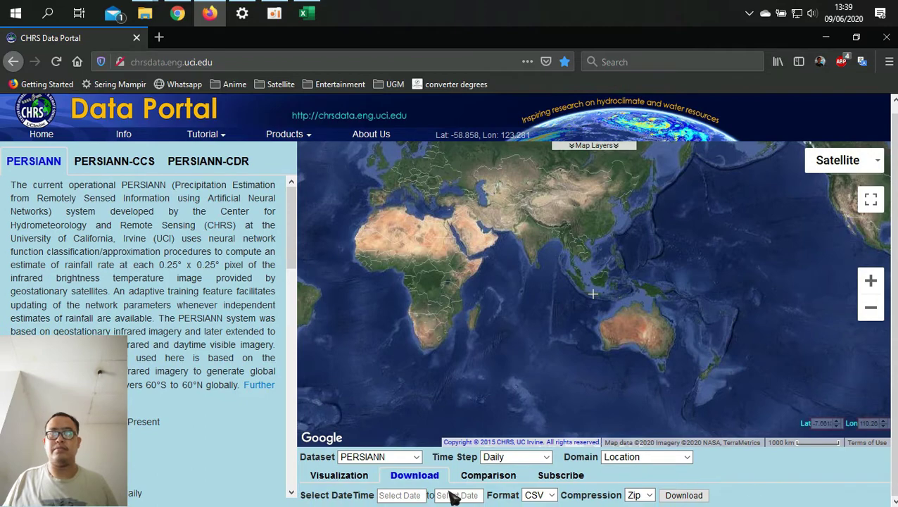
# Step: Set the time step to 1hrly and the dataset to PERSIANN-CCS
pyautogui.click(393, 495)
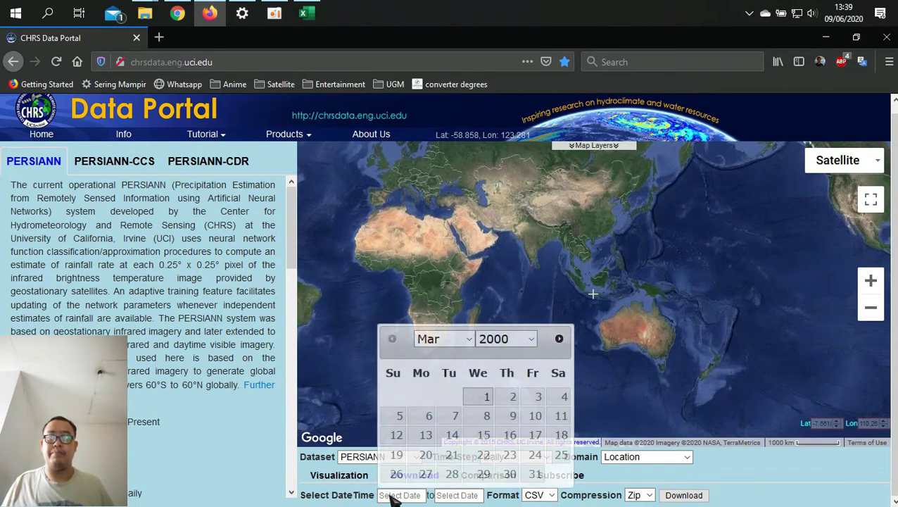
pyautogui.click(704, 482)
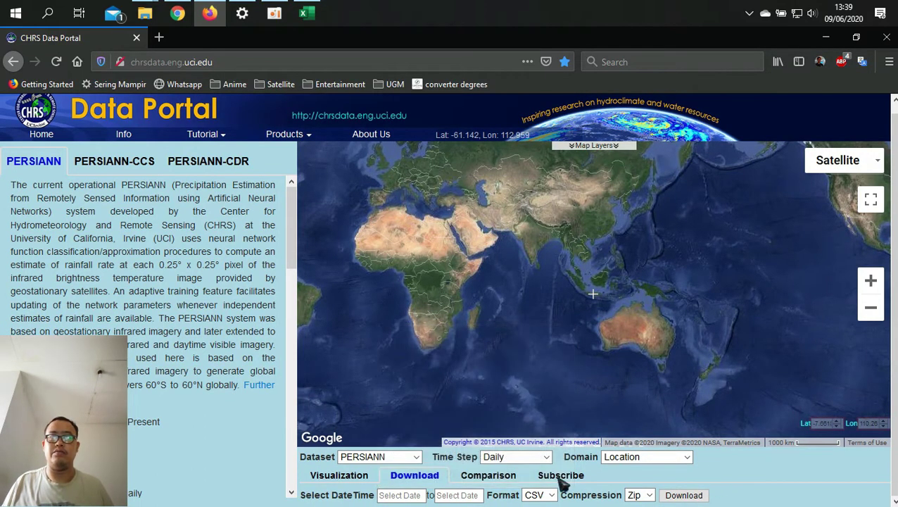
pyautogui.click(546, 457)
pyautogui.click(494, 339)
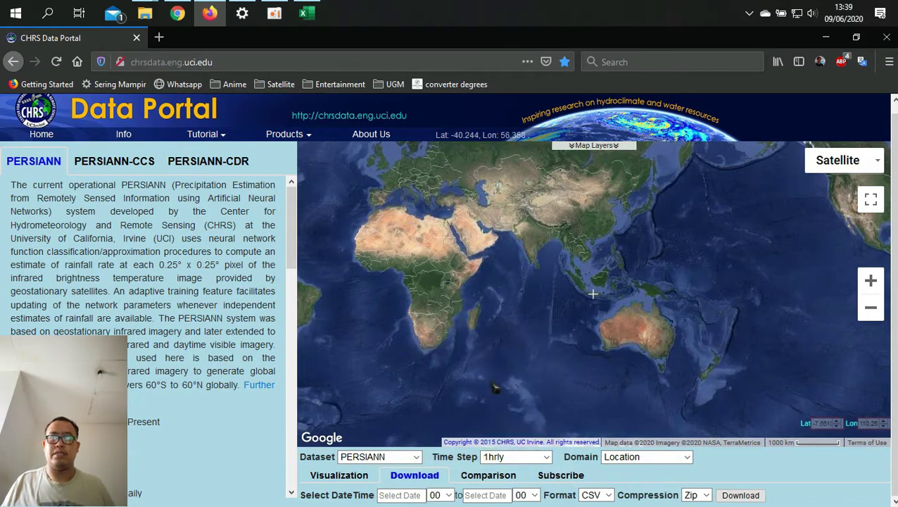
pyautogui.click(394, 457)
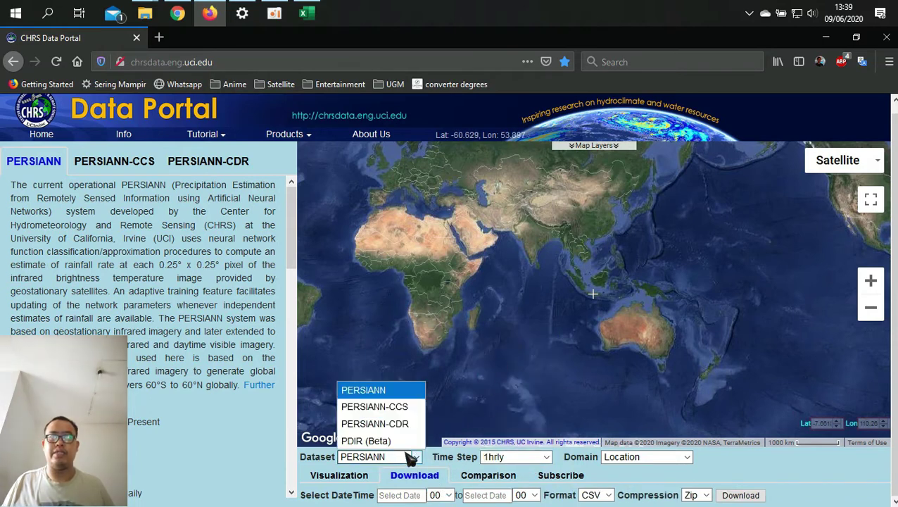
pyautogui.click(395, 407)
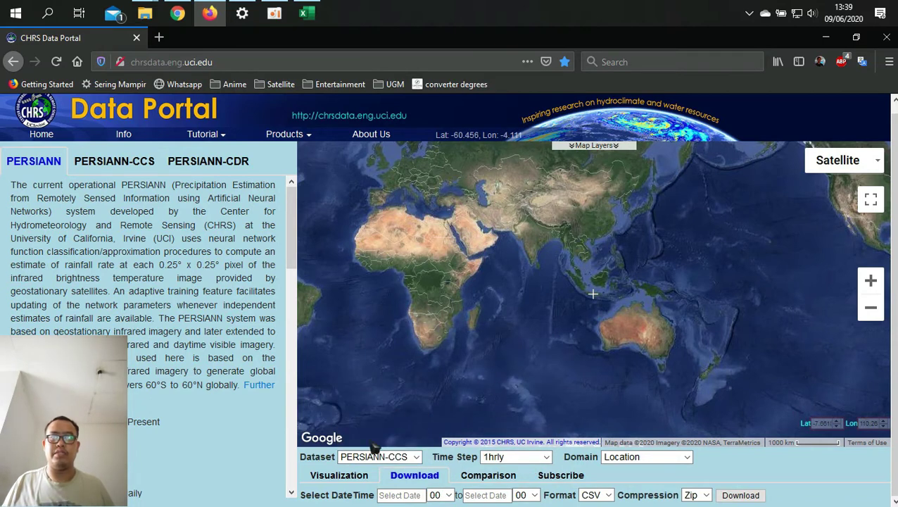
# Step: Set the start date to 1 June 2020 in the calendar
pyautogui.click(408, 495)
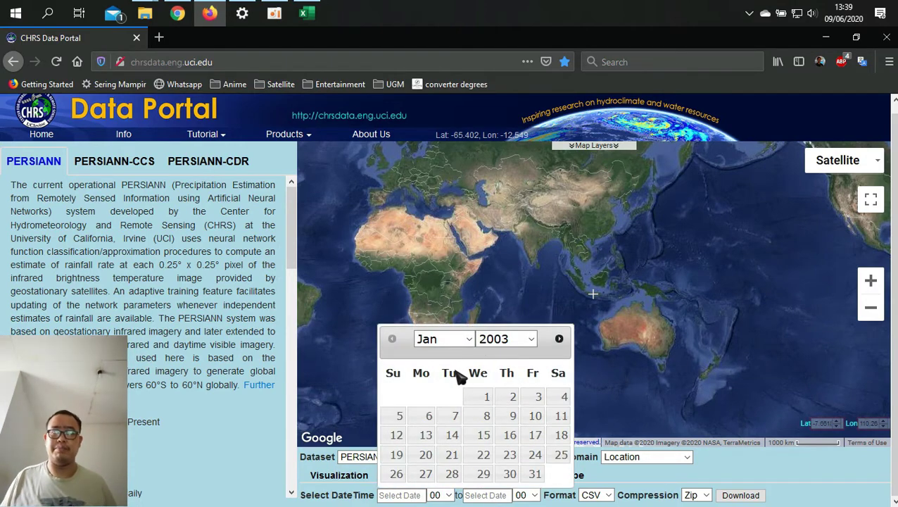
pyautogui.click(457, 340)
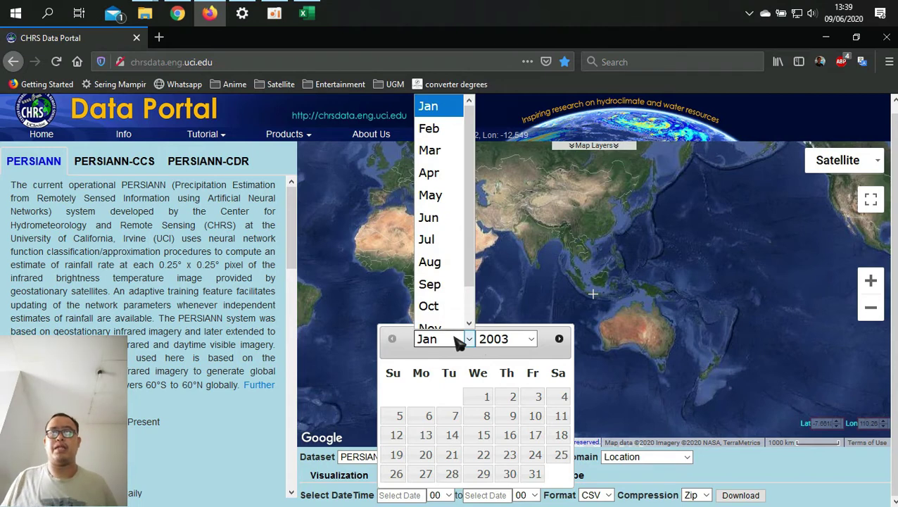
pyautogui.scroll(-2, 431, 232)
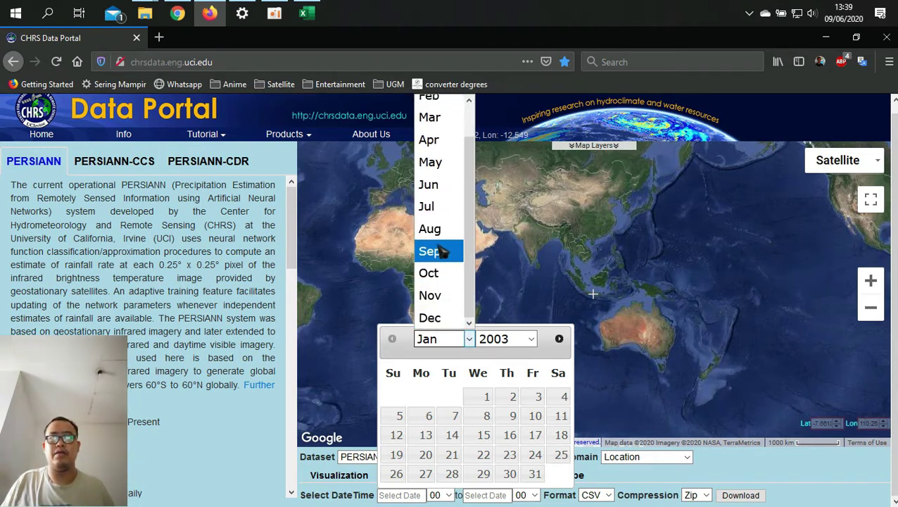
pyautogui.click(436, 252)
pyautogui.click(458, 339)
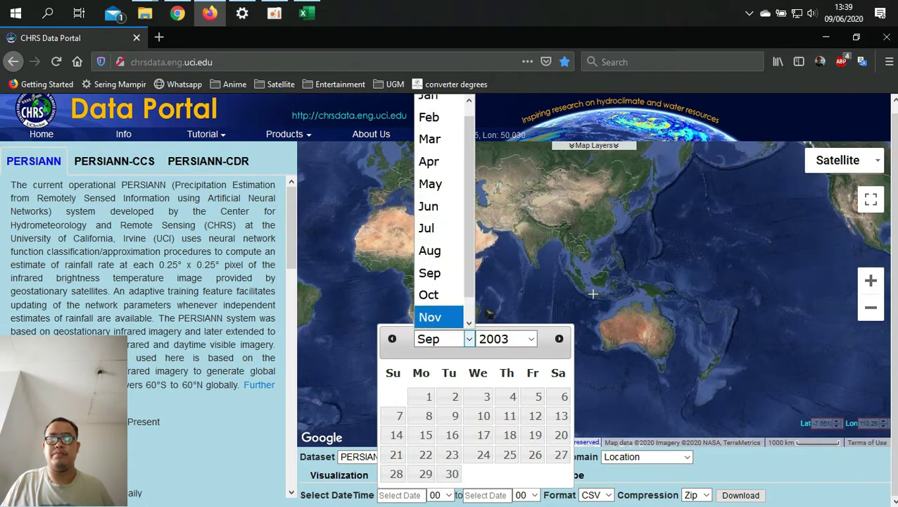
pyautogui.click(453, 185)
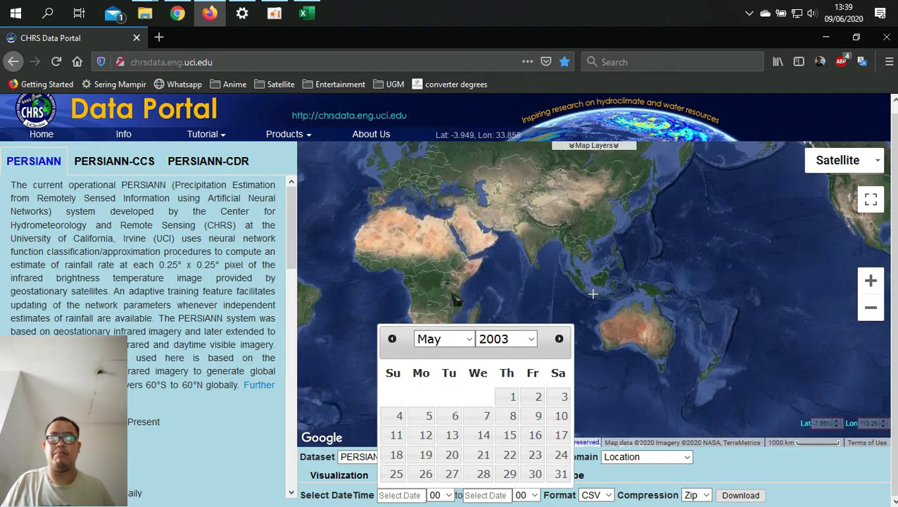
pyautogui.click(454, 341)
pyautogui.click(429, 206)
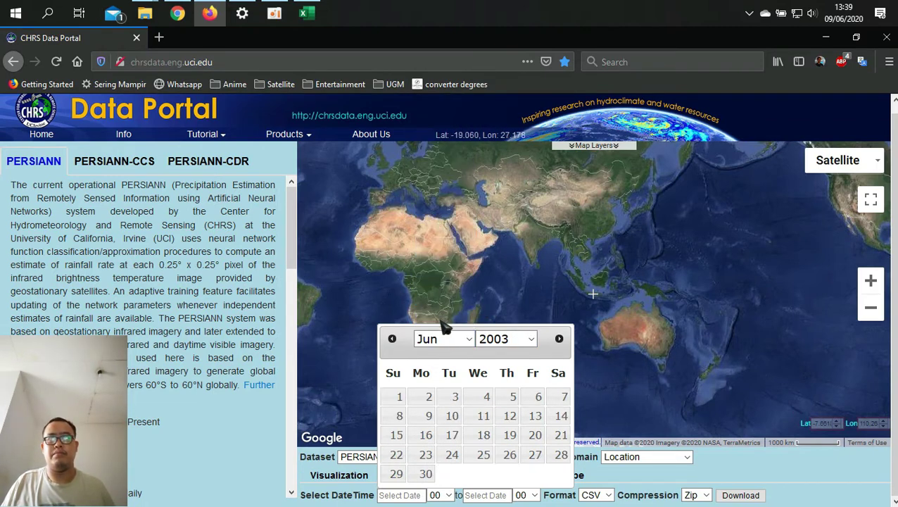
pyautogui.click(509, 342)
pyautogui.scroll(-3, 511, 281)
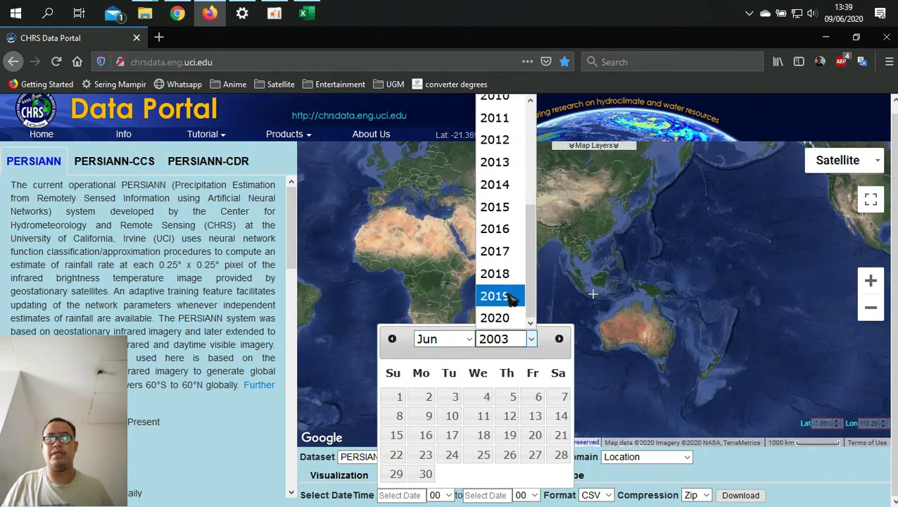
pyautogui.click(513, 318)
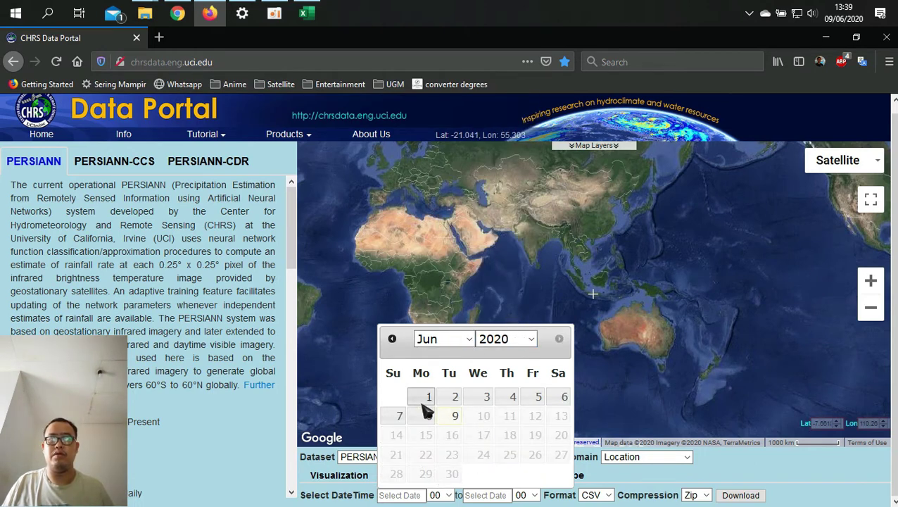
pyautogui.click(430, 398)
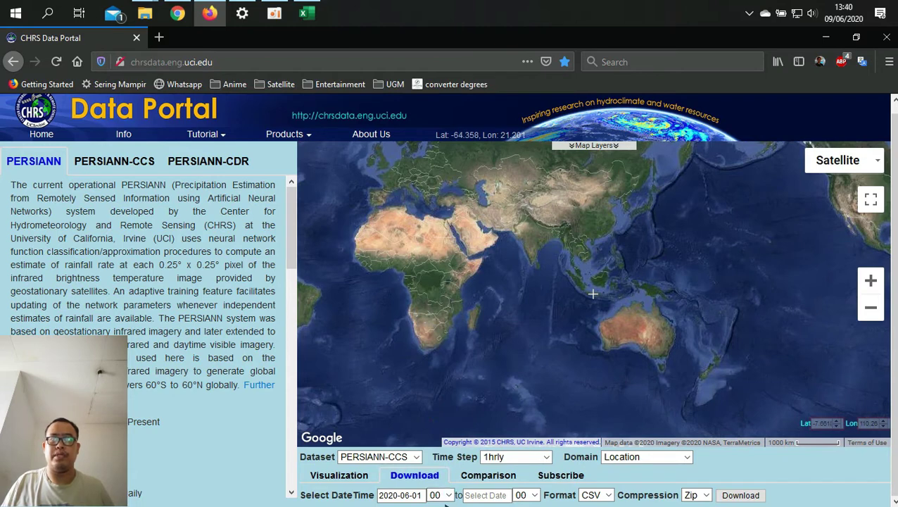
# Step: Keep the start hour at 00
pyautogui.click(438, 495)
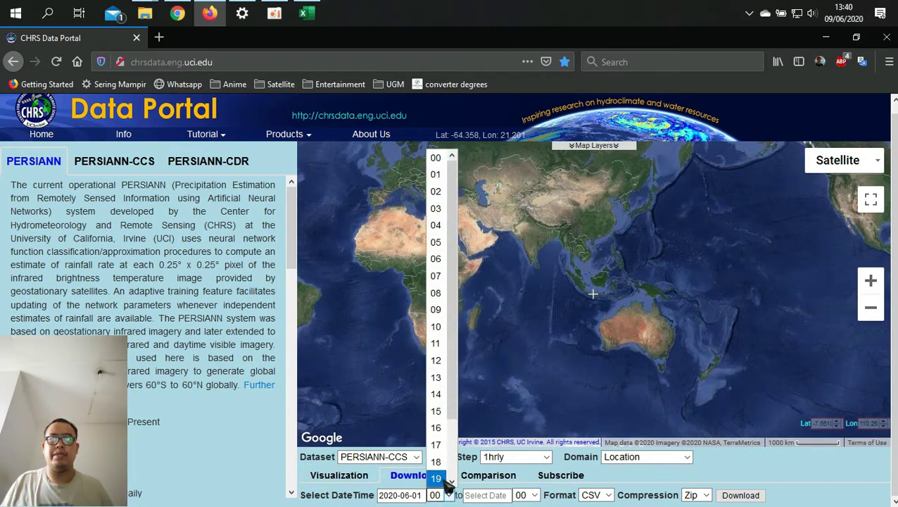
pyautogui.scroll(-2, 443, 454)
pyautogui.scroll(2, 442, 440)
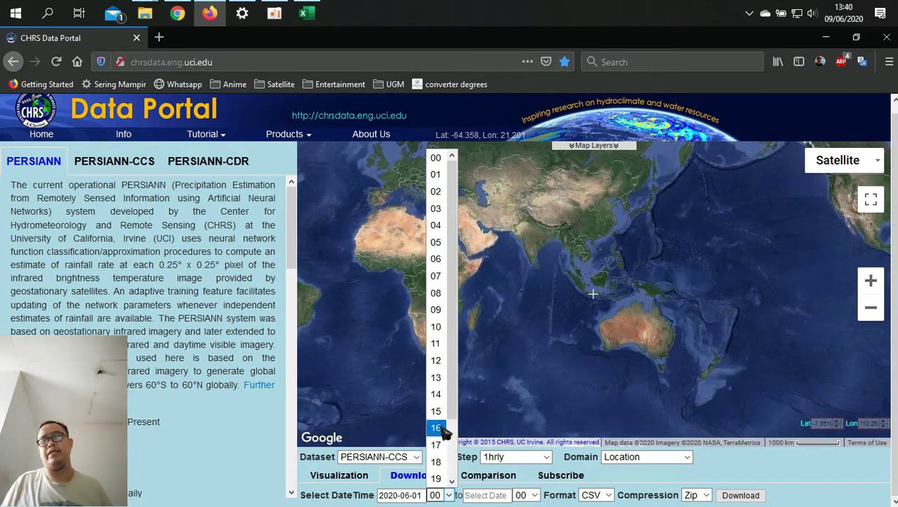
pyautogui.click(440, 161)
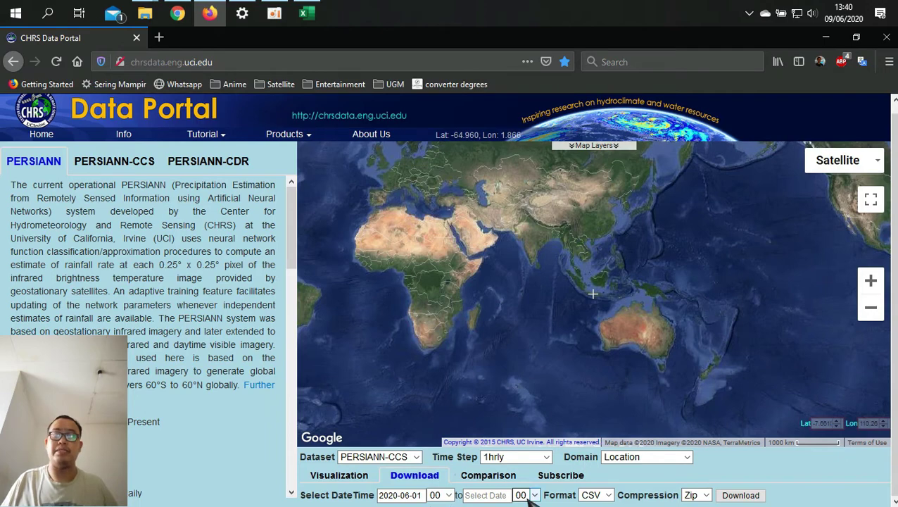
# Step: Set the end date to 2020-06-09 with end hour 23
pyautogui.click(504, 495)
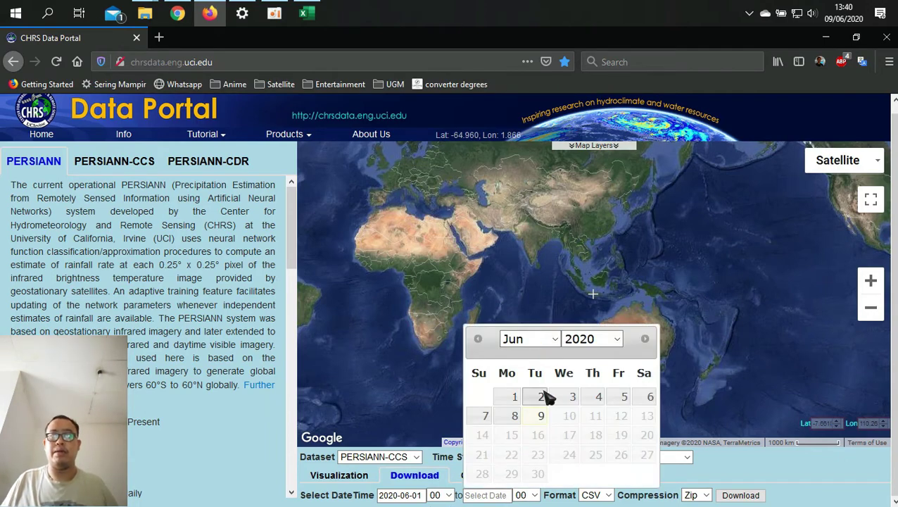
pyautogui.click(542, 416)
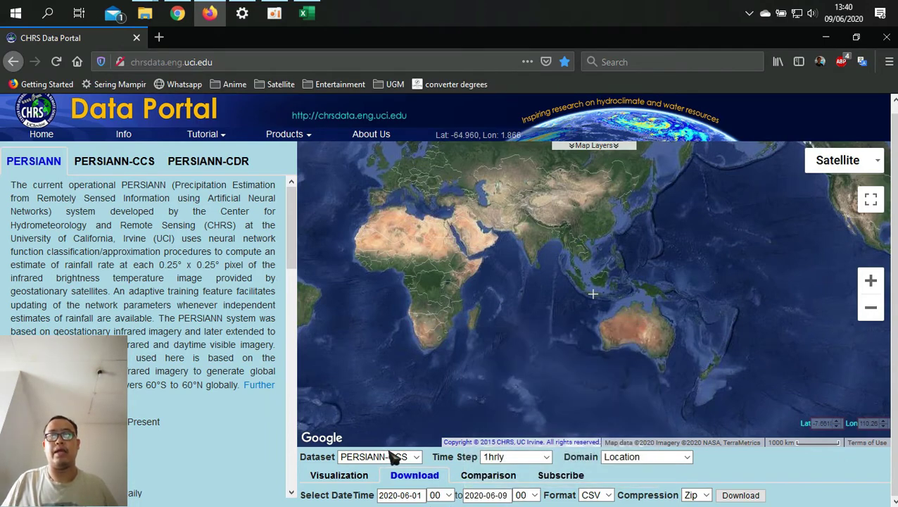
pyautogui.click(527, 495)
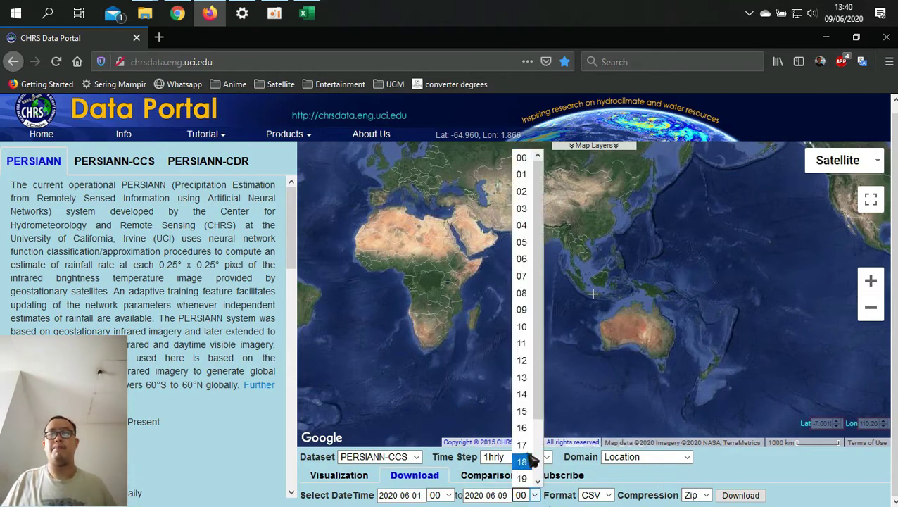
pyautogui.scroll(-2, 523, 458)
pyautogui.click(521, 480)
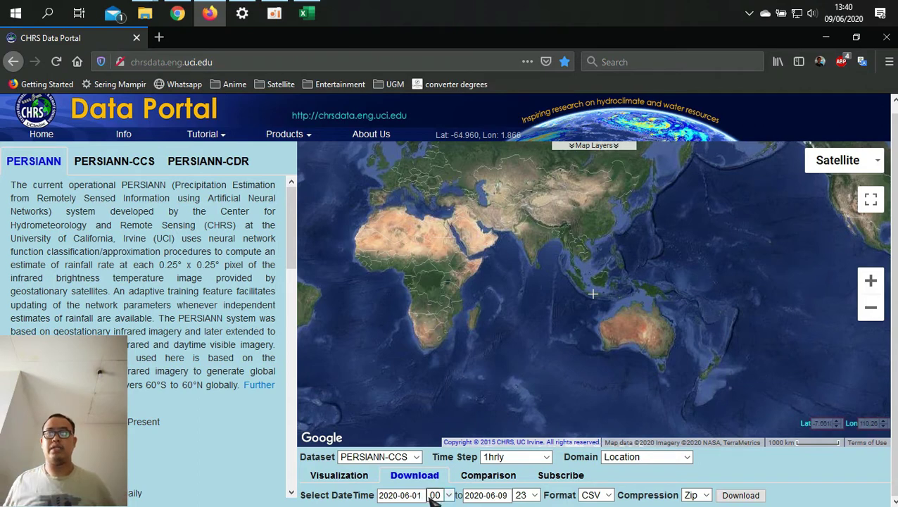
pyautogui.click(595, 496)
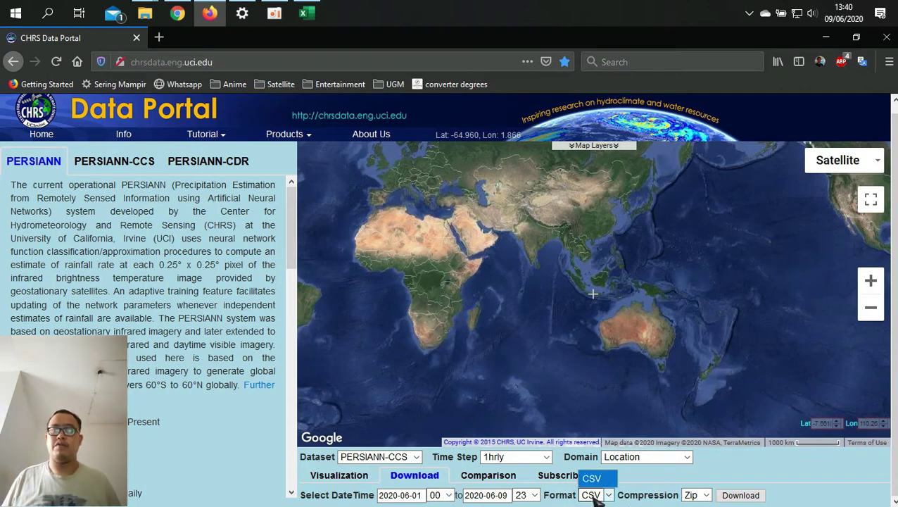
pyautogui.click(597, 497)
pyautogui.click(603, 497)
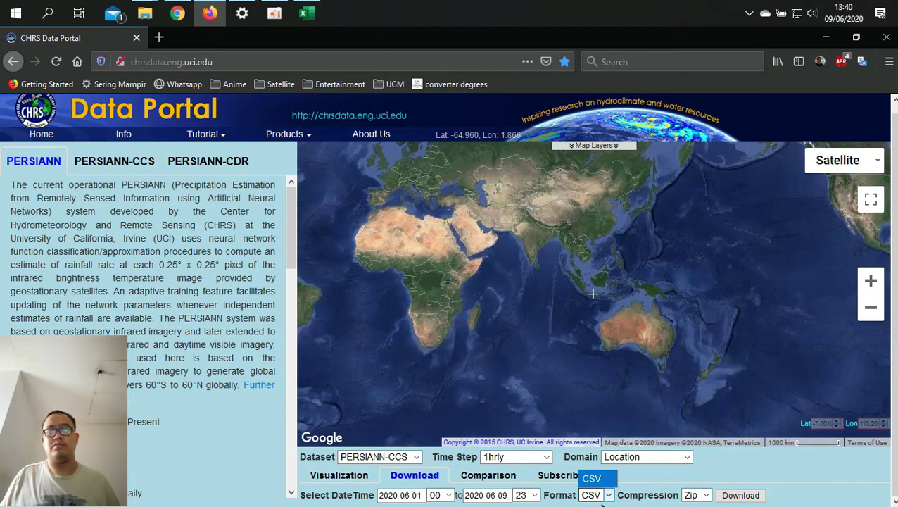
pyautogui.click(605, 481)
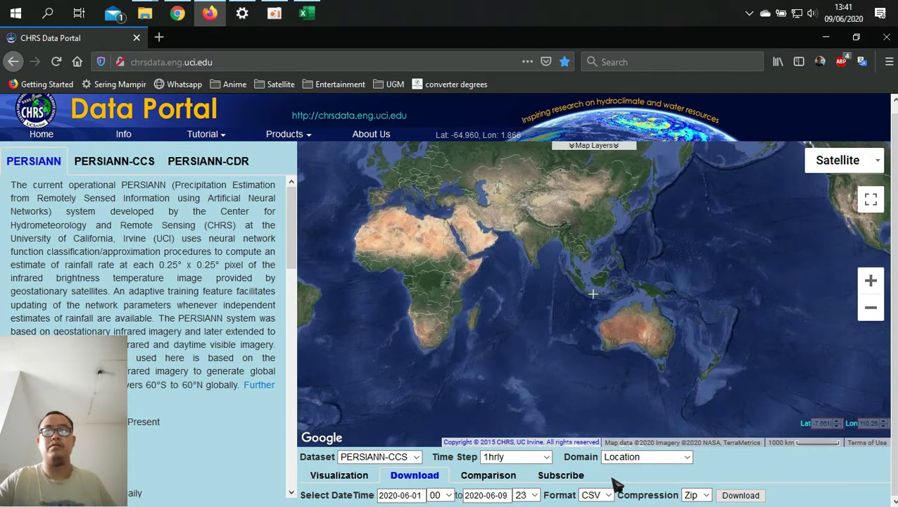
pyautogui.click(606, 496)
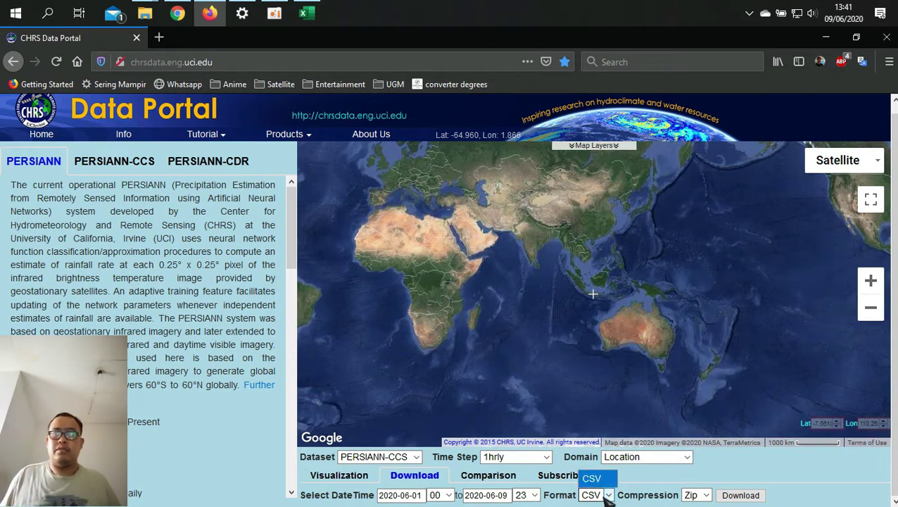
pyautogui.click(608, 496)
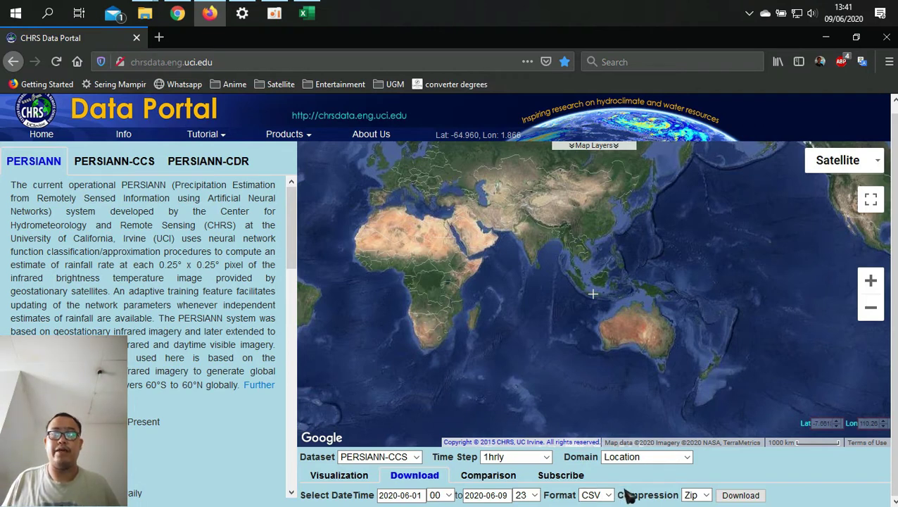
pyautogui.click(689, 496)
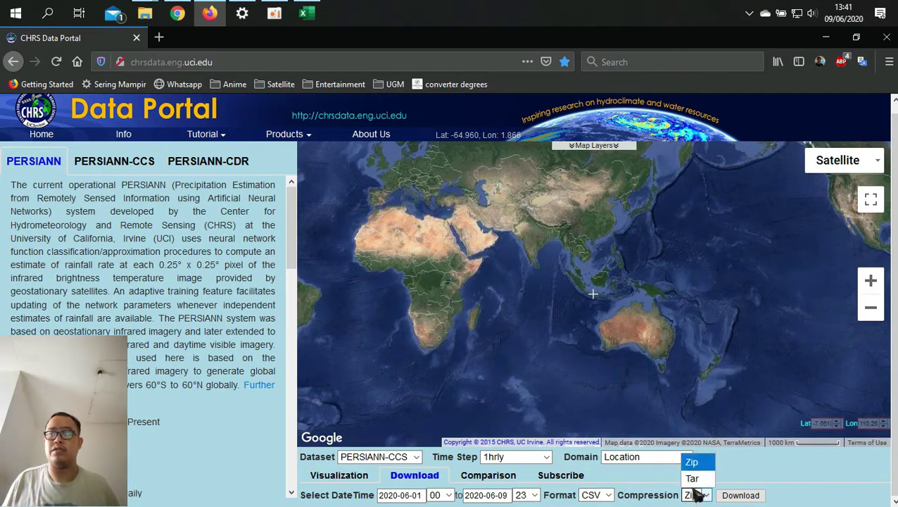
pyautogui.click(693, 479)
pyautogui.click(697, 497)
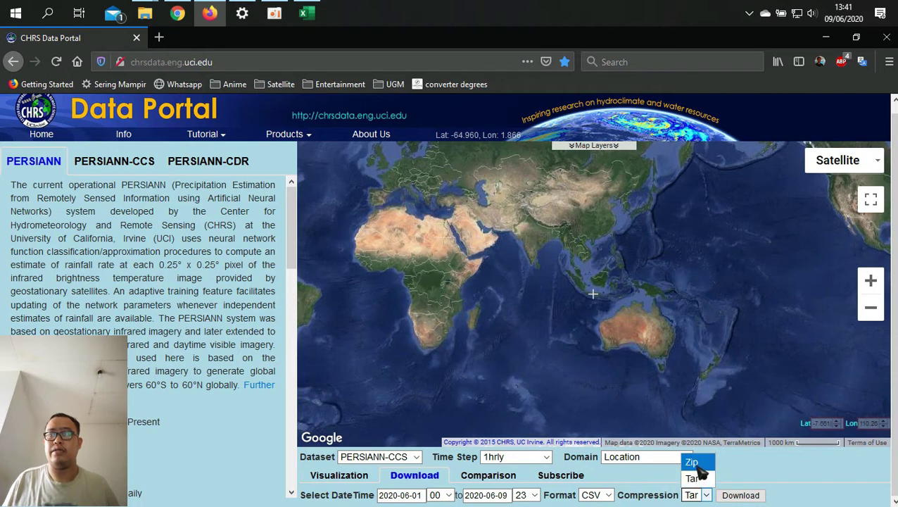
pyautogui.click(693, 463)
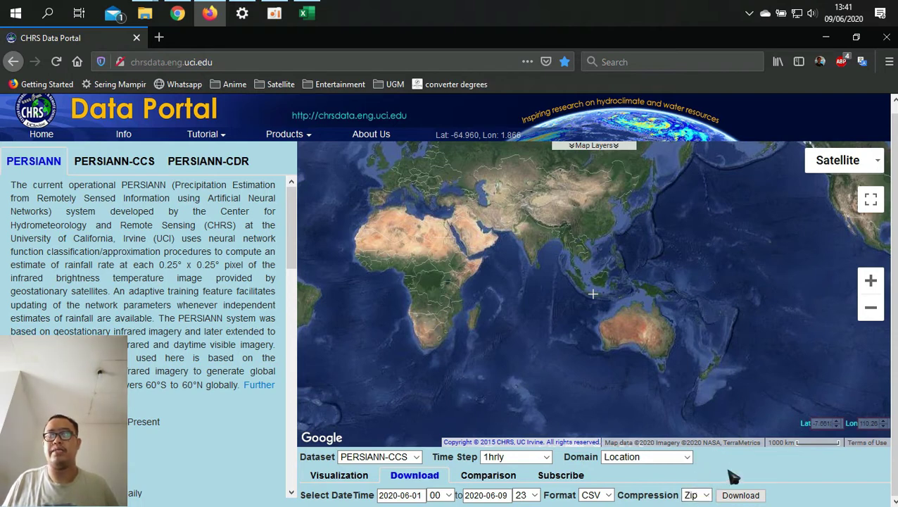
pyautogui.click(700, 495)
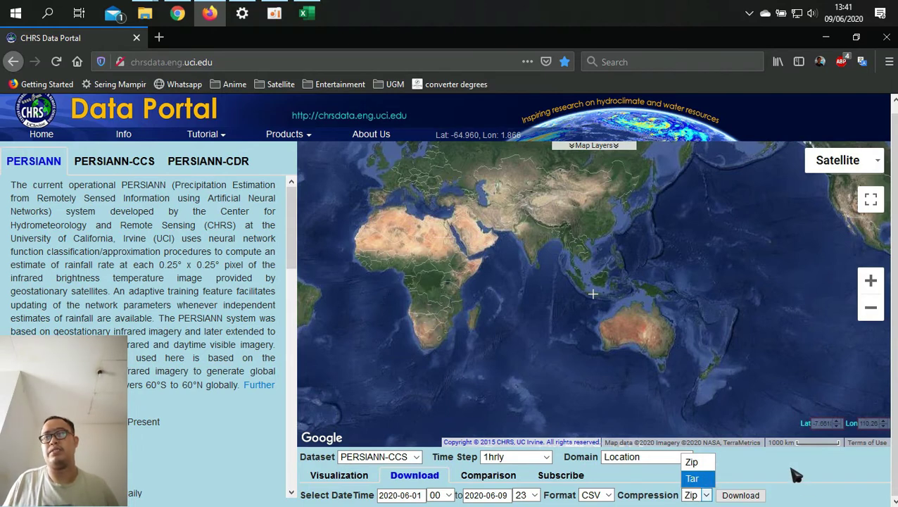
pyautogui.click(711, 463)
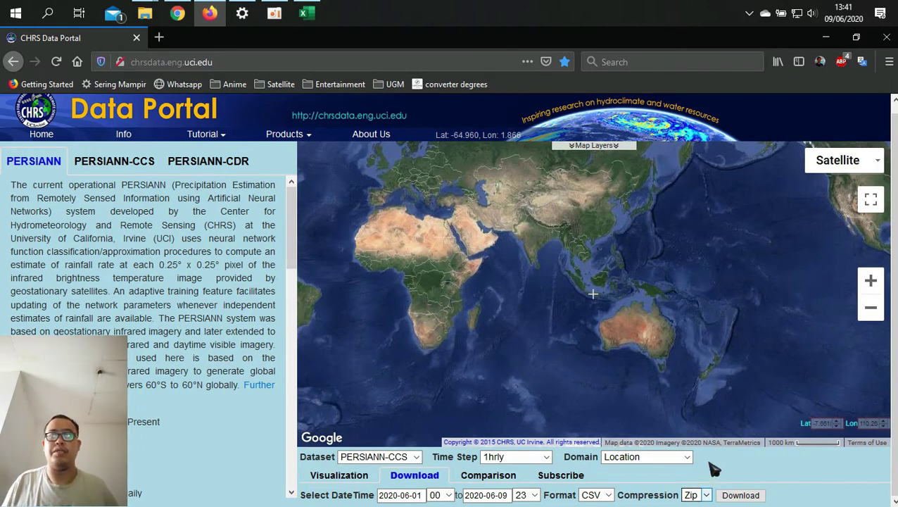
# Step: Request the rainfall download and enter the user's e-mail address in the popup
pyautogui.click(741, 495)
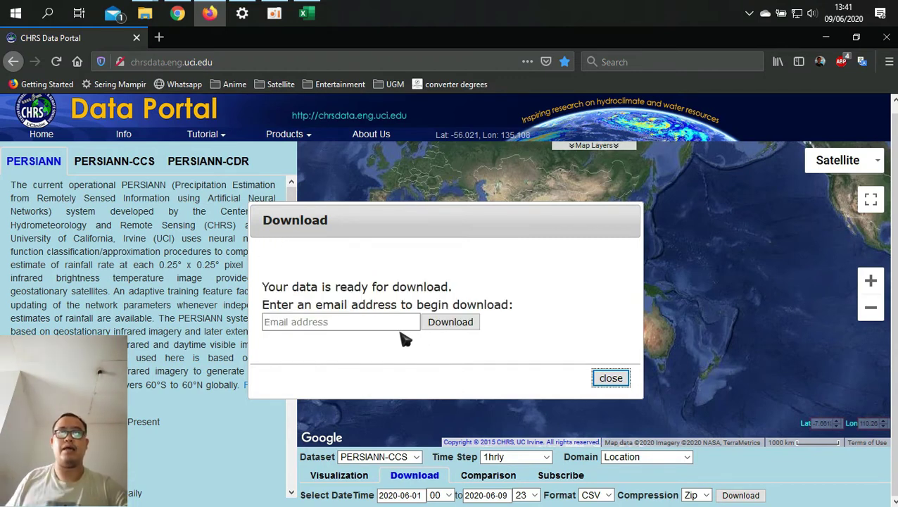
pyautogui.click(376, 324)
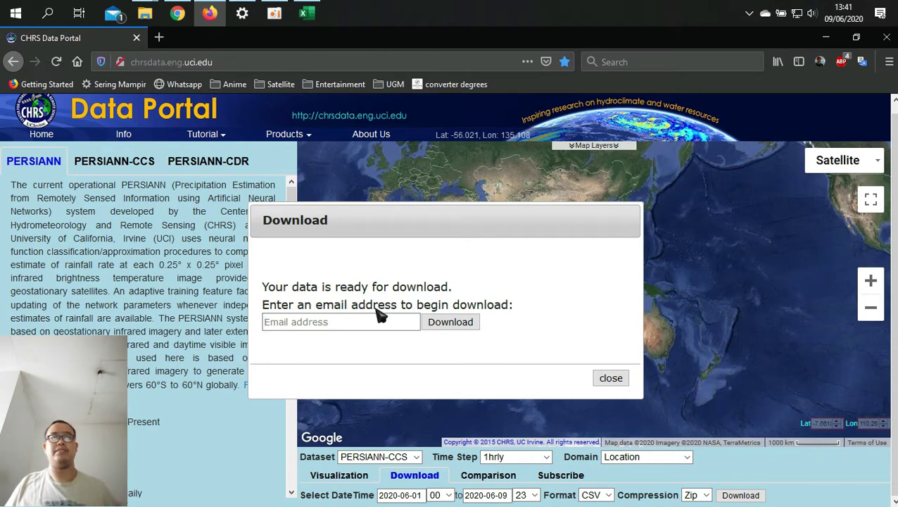
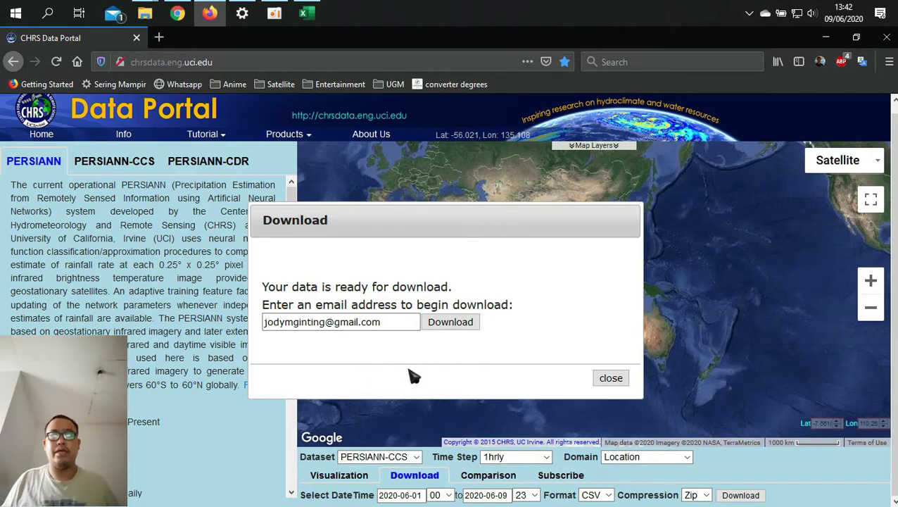
pyautogui.click(451, 323)
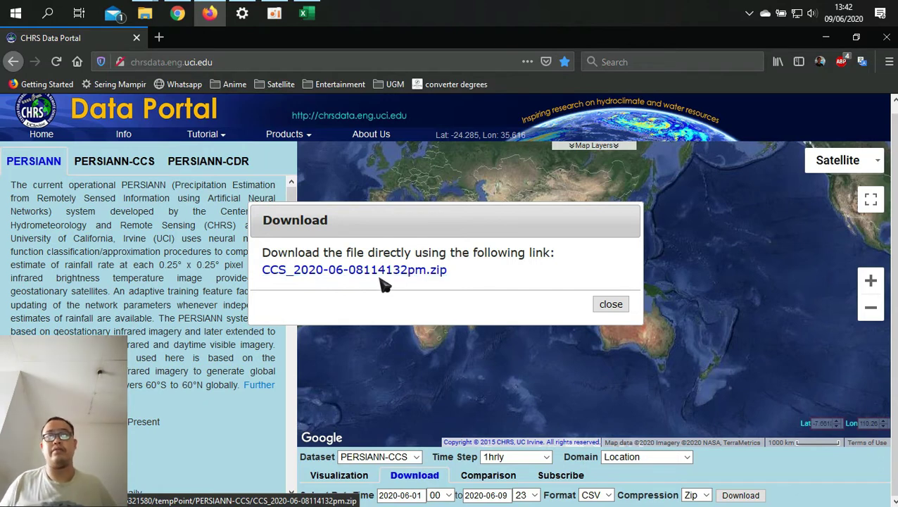
pyautogui.click(385, 270)
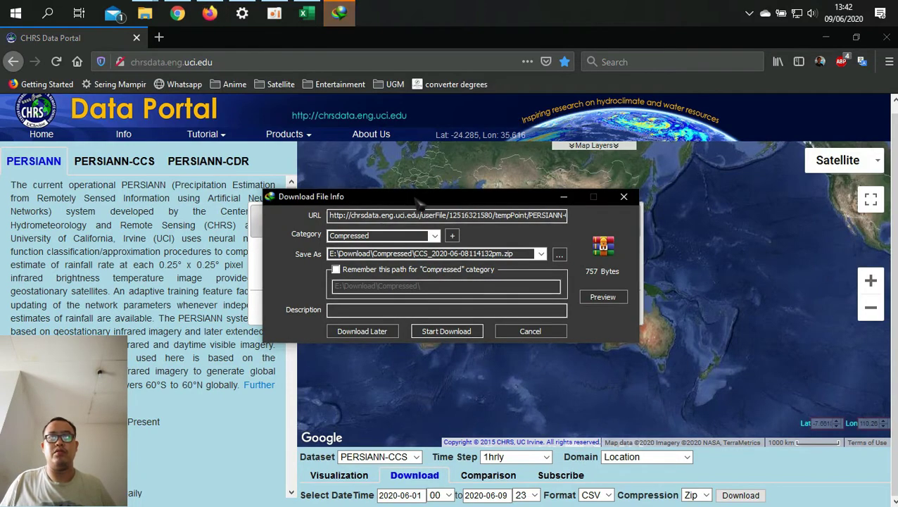
pyautogui.click(448, 332)
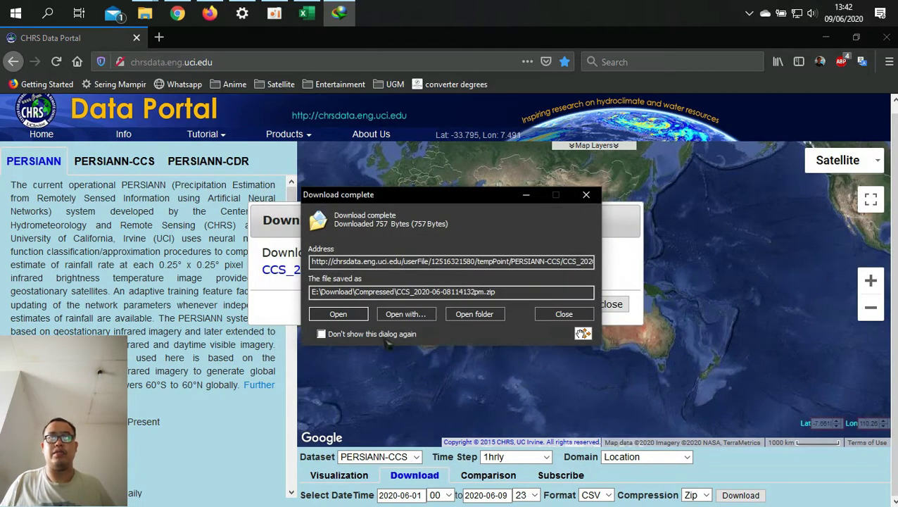
pyautogui.click(336, 316)
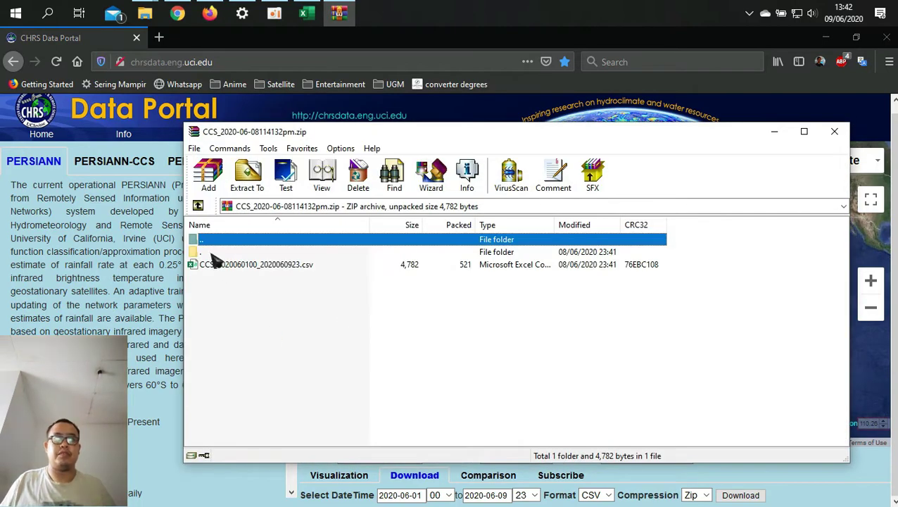
pyautogui.doubleClick(204, 252)
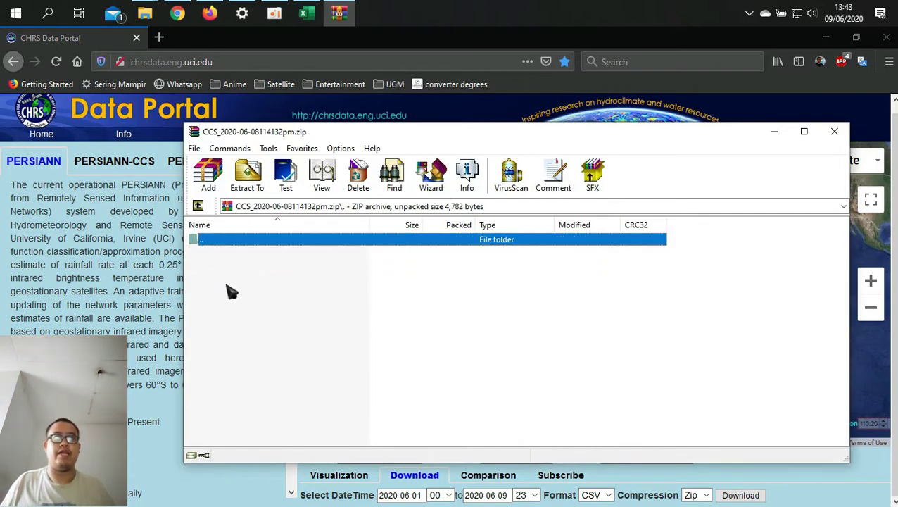
pyautogui.click(197, 206)
pyautogui.click(254, 267)
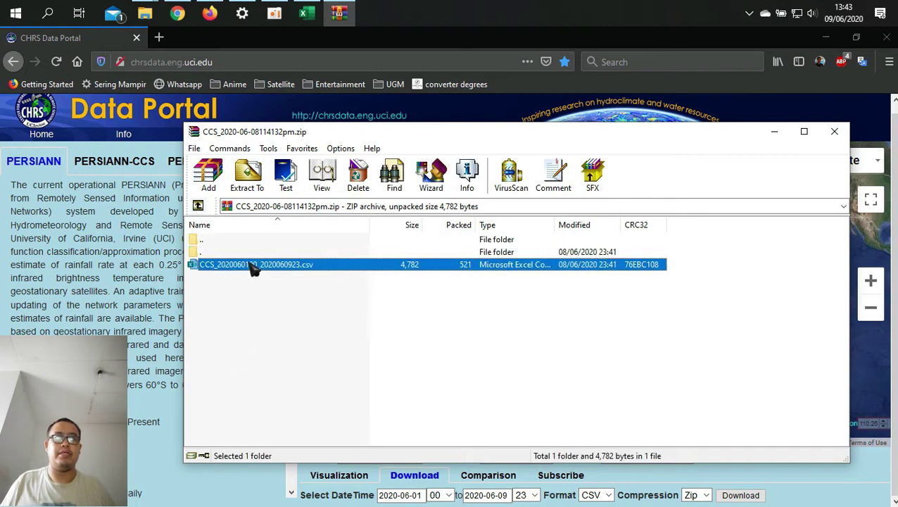
pyautogui.click(246, 177)
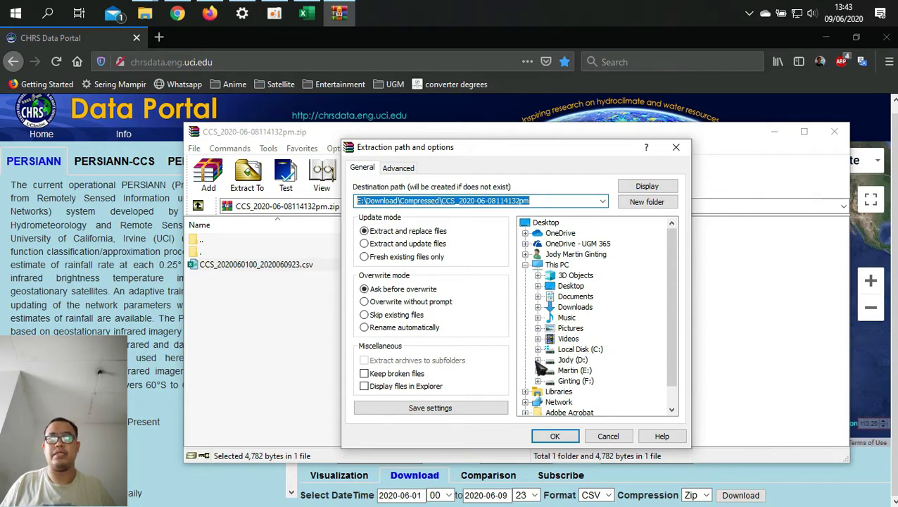
pyautogui.click(571, 361)
pyautogui.click(554, 436)
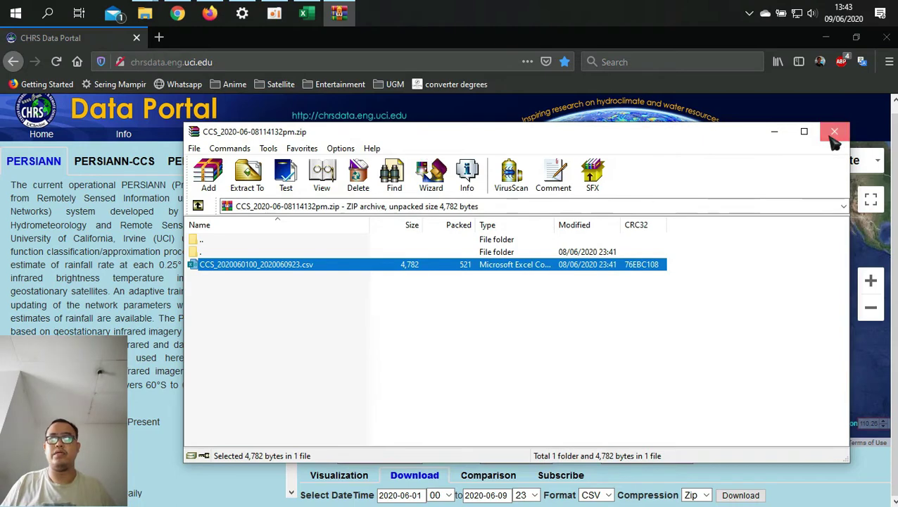
pyautogui.click(834, 131)
pyautogui.click(145, 12)
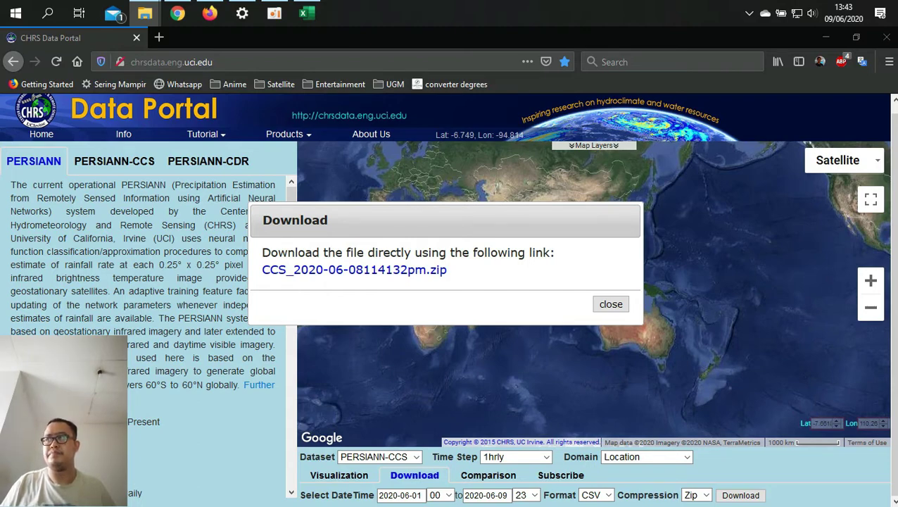
# Step: Close the Kalibawang 2017 workbook in Excel without saving changes
pyautogui.hotkey('alt', 'Tab')
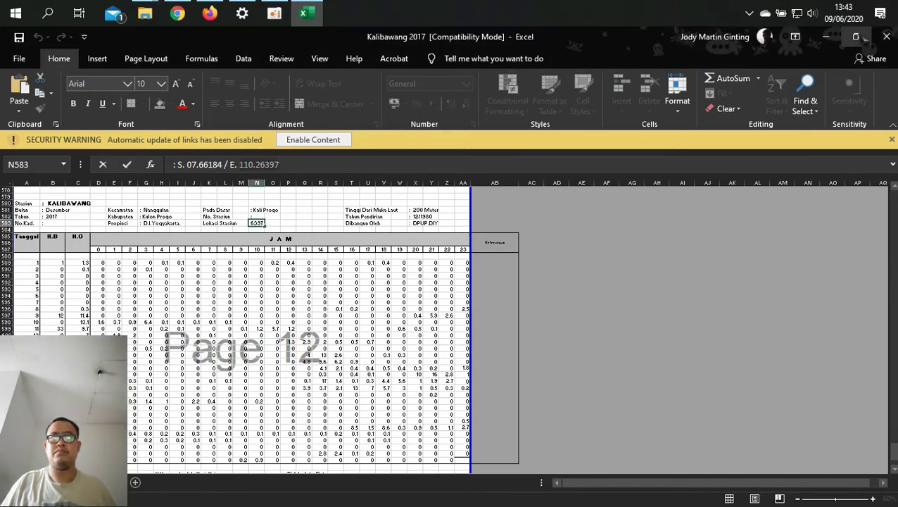
pyautogui.click(886, 36)
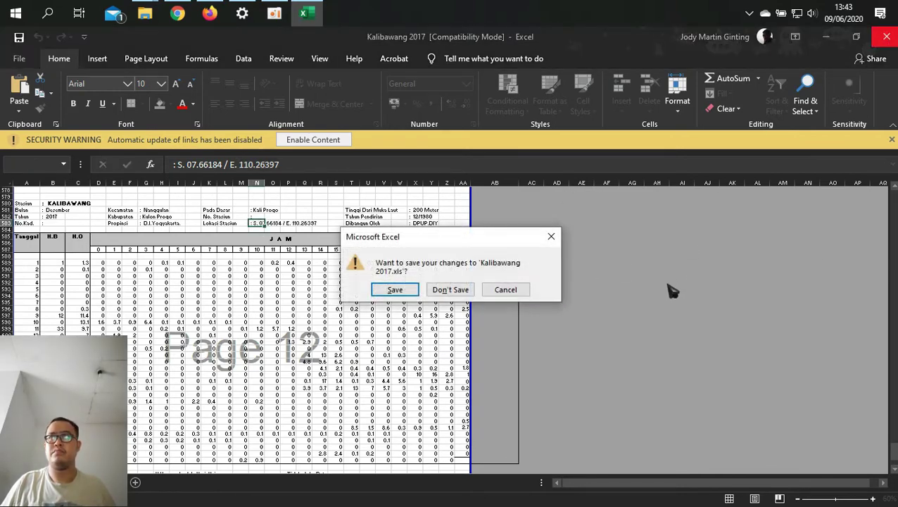
pyautogui.click(448, 291)
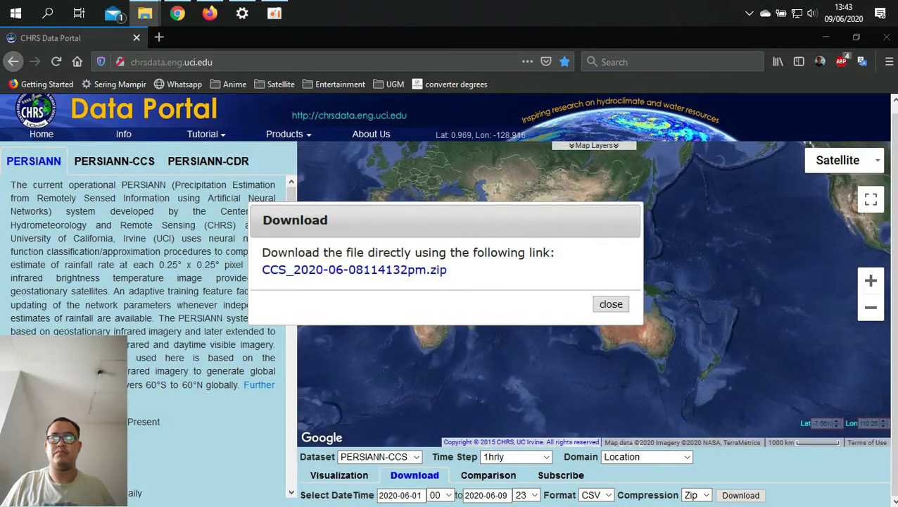
# Step: AutoFit column A so the full CCS_1h timestamps are readable
pyautogui.hotkey('alt', 'Tab')
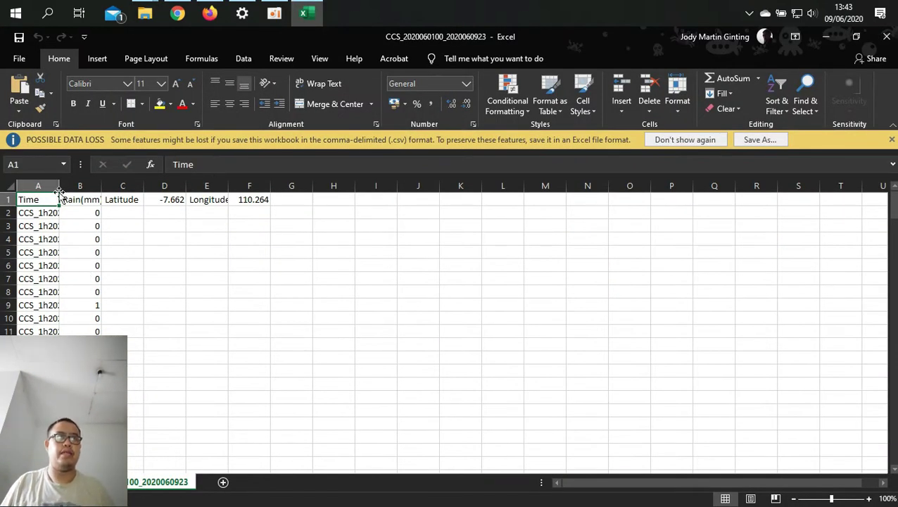
pyautogui.doubleClick(59, 191)
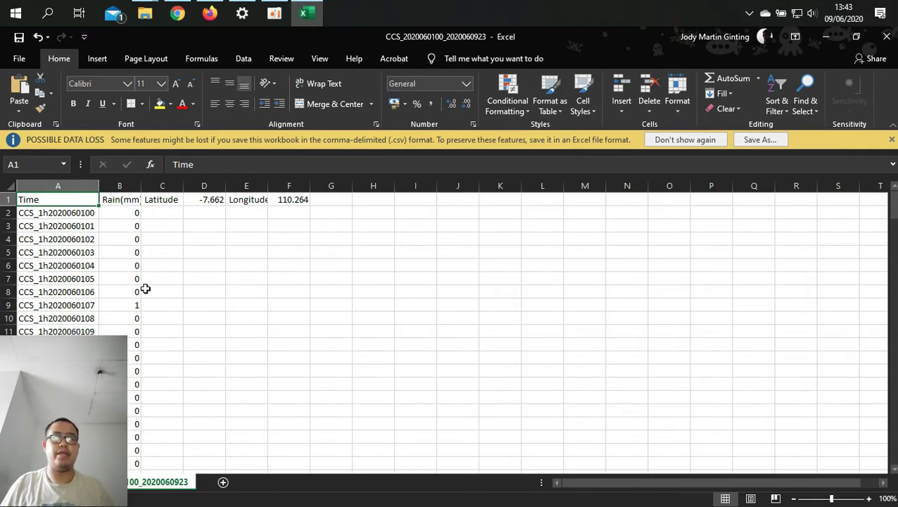
pyautogui.scroll(-14, 83, 218)
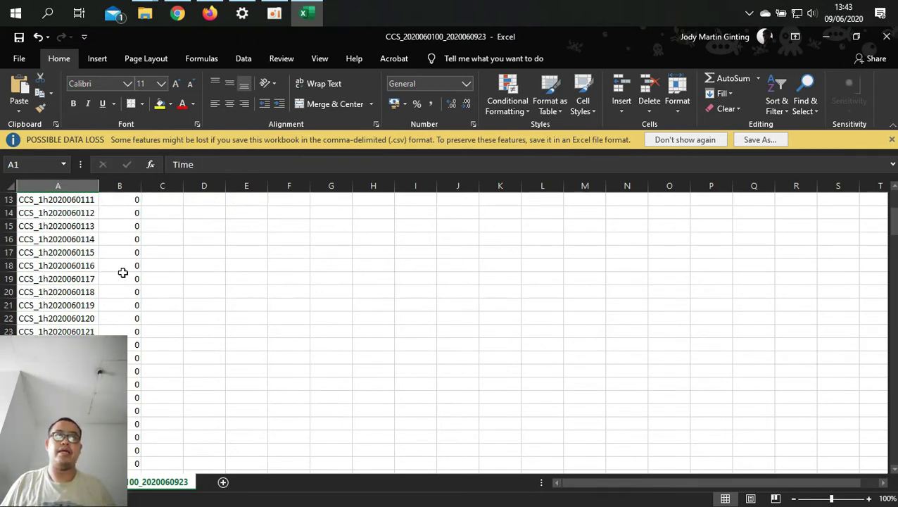
pyautogui.scroll(-20, 84, 288)
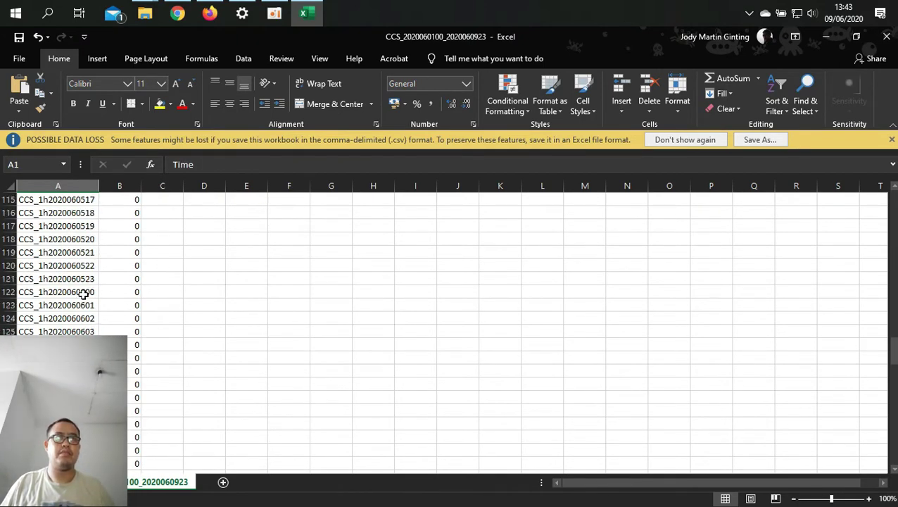
pyautogui.scroll(20, 85, 304)
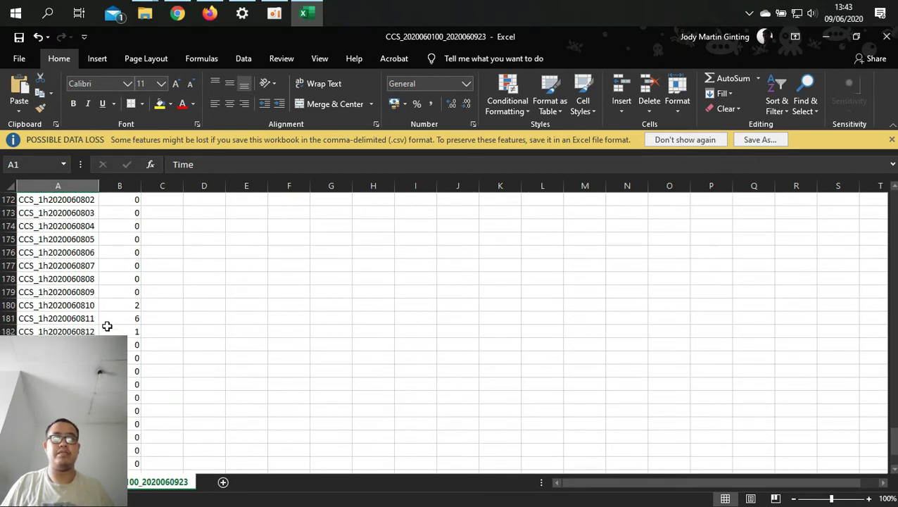
pyautogui.scroll(20, 107, 326)
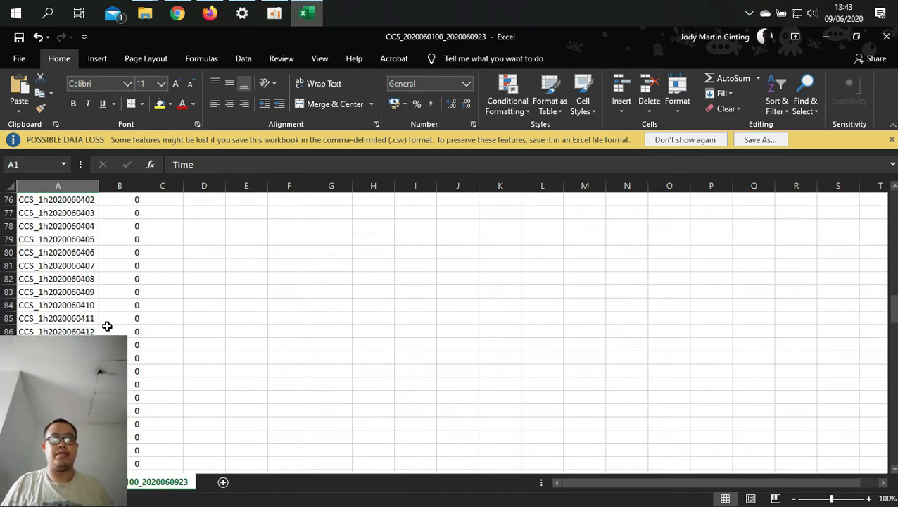
pyautogui.scroll(4, 107, 326)
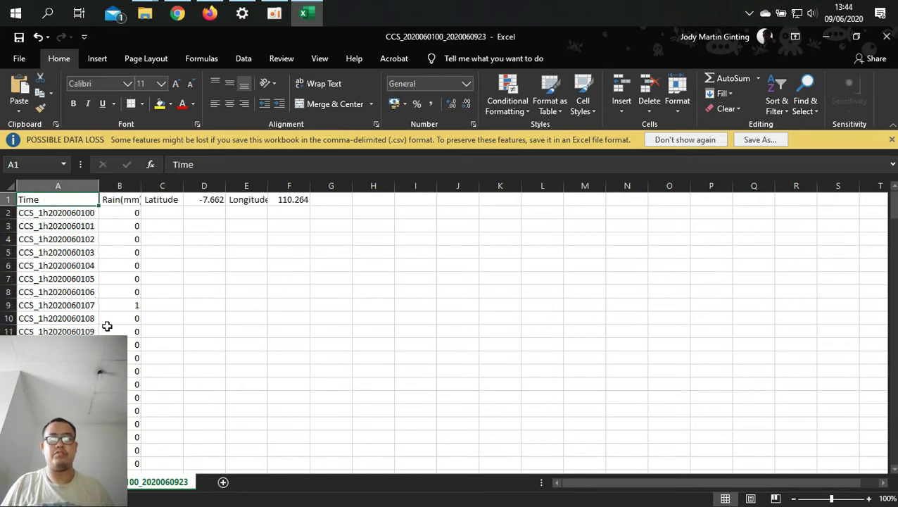
pyautogui.click(81, 210)
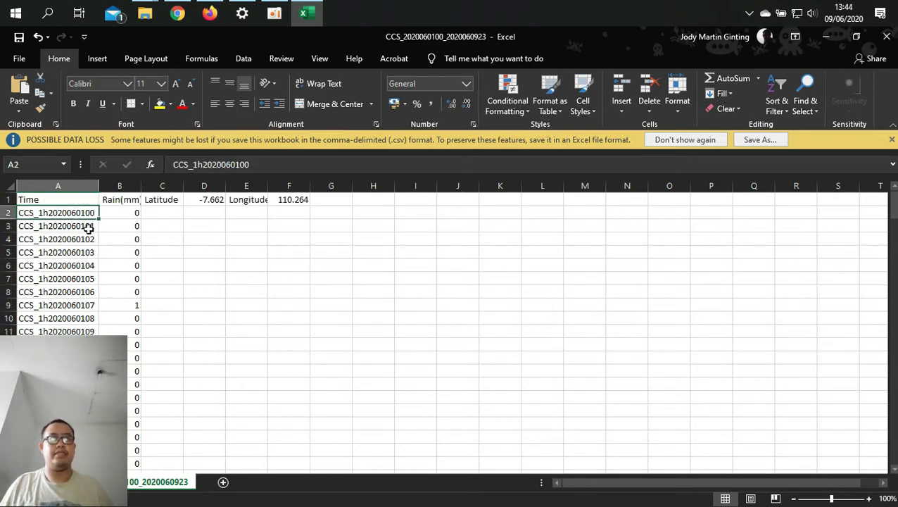
pyautogui.press('Down')
pyautogui.press('Down')
pyautogui.press('Down')
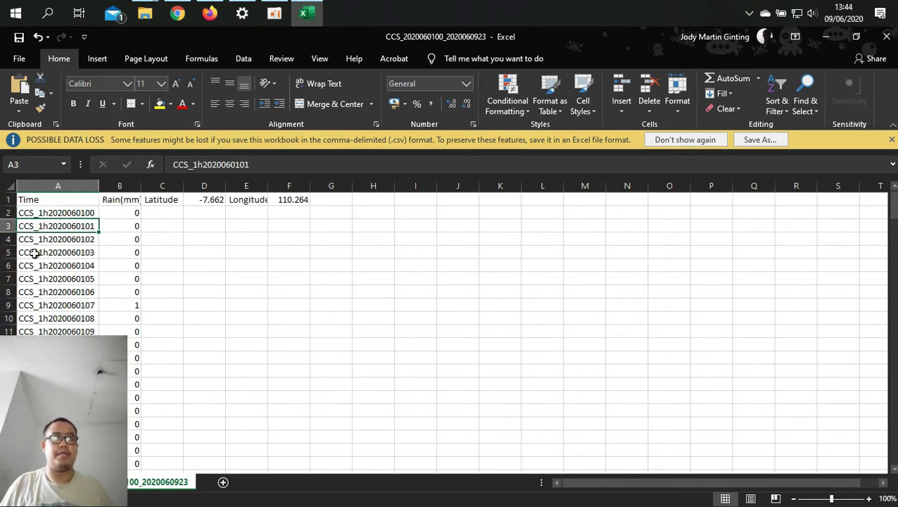
pyautogui.click(51, 238)
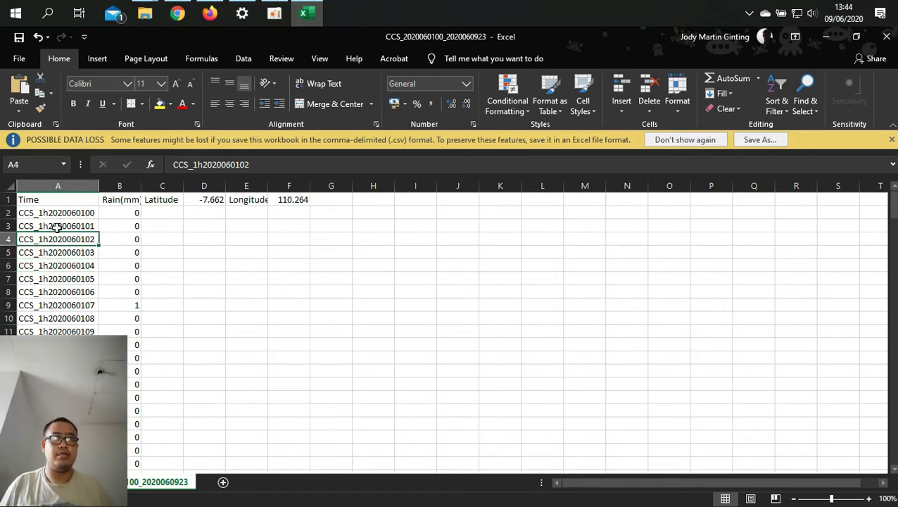
pyautogui.click(56, 227)
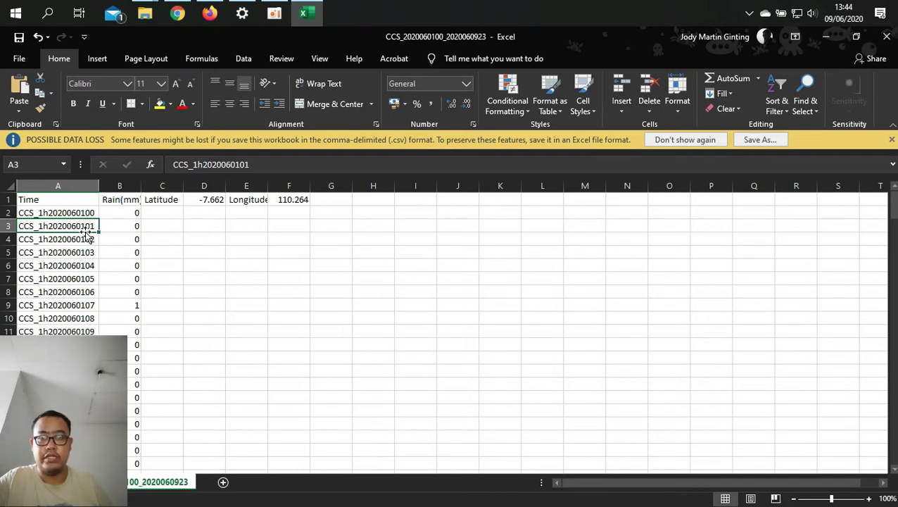
pyautogui.click(120, 215)
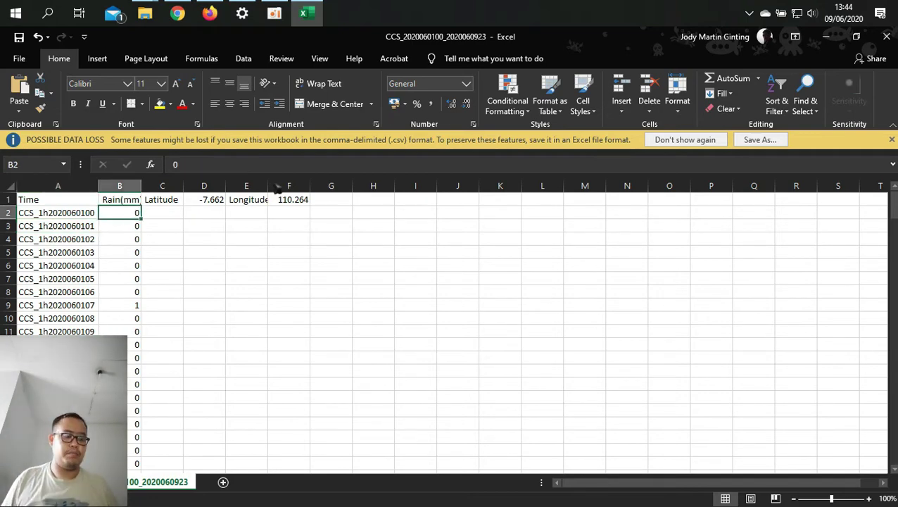
# Step: Select the rain values from B2 down to the end of column B
pyautogui.hotkey('ctrl', 'shift', 'Down')
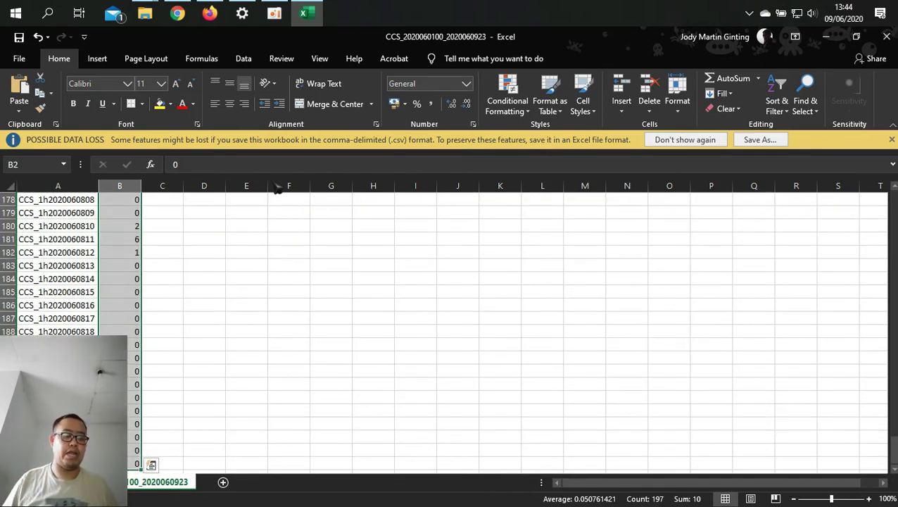
pyautogui.hotkey('ctrl', 'c')
pyautogui.scroll(5, 208, 279)
pyautogui.scroll(5, 208, 279)
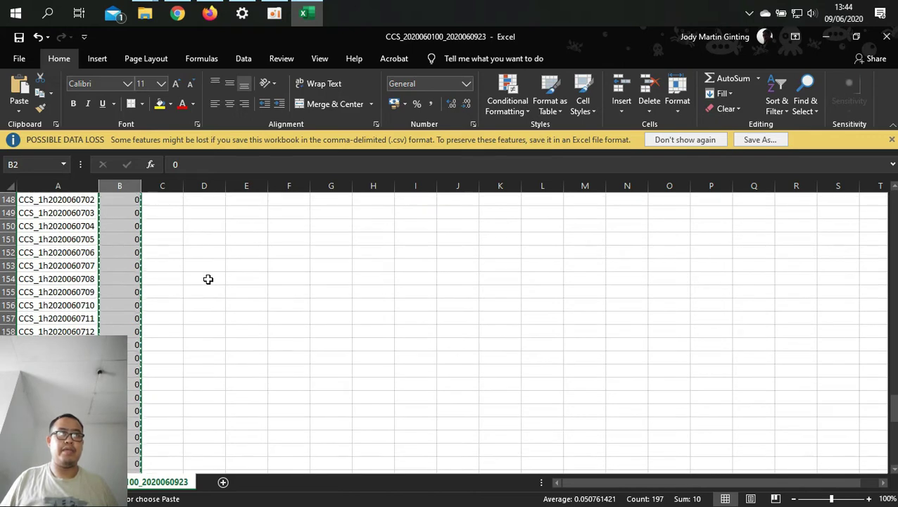
pyautogui.hotkey('ctrl', 'Down')
pyautogui.hotkey('ctrl', 'Up')
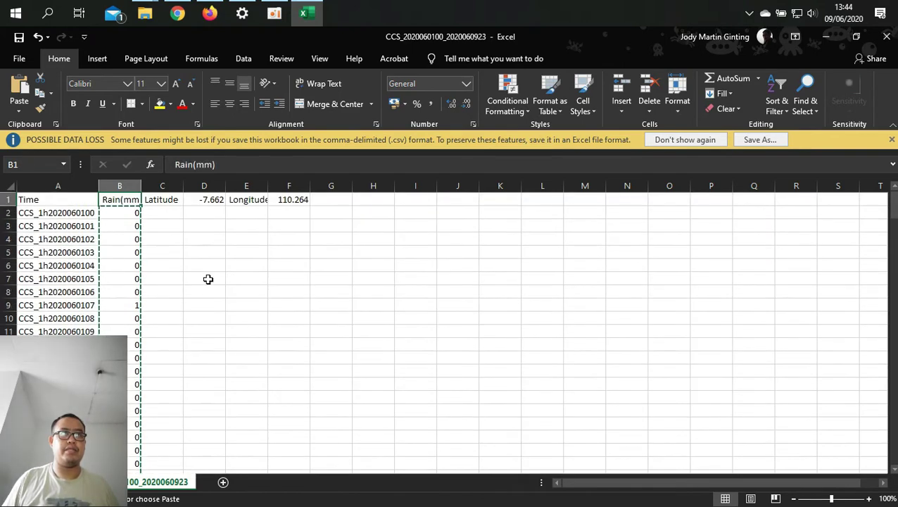
pyautogui.press('Down')
pyautogui.press('Down')
pyautogui.press('Down')
pyautogui.press('Down')
pyautogui.press('Down')
pyautogui.press('Down')
pyautogui.press('Down')
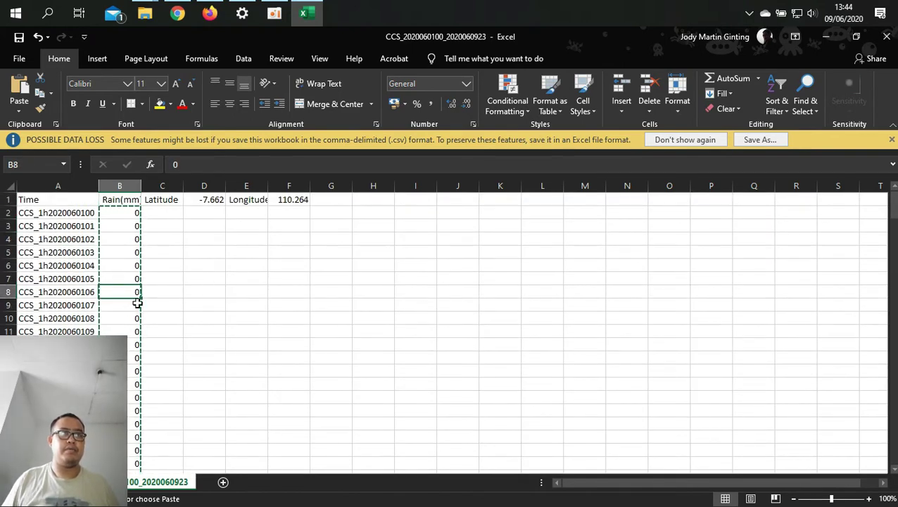
pyautogui.press('Up')
pyautogui.press('Up')
pyautogui.press('Up')
pyautogui.press('Up')
pyautogui.press('Up')
pyautogui.press('Up')
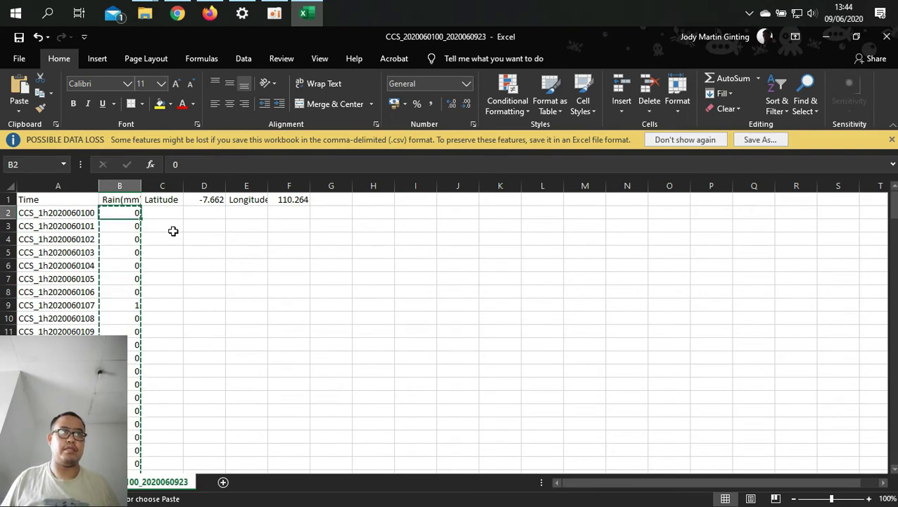
pyautogui.hotkey('ctrl', 'shift', 'Down')
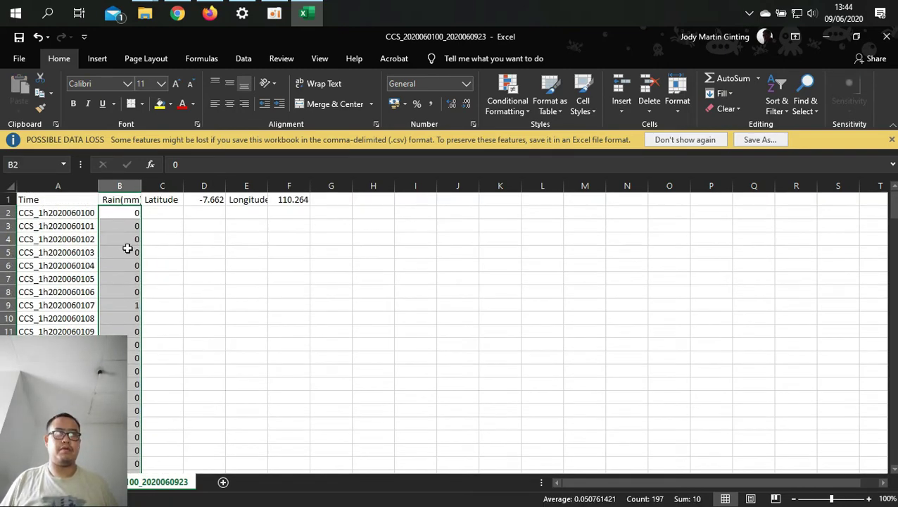
# Step: Cut the selected rain values and paste them starting at B9, leaving B2–B8 blank
pyautogui.rightClick(127, 224)
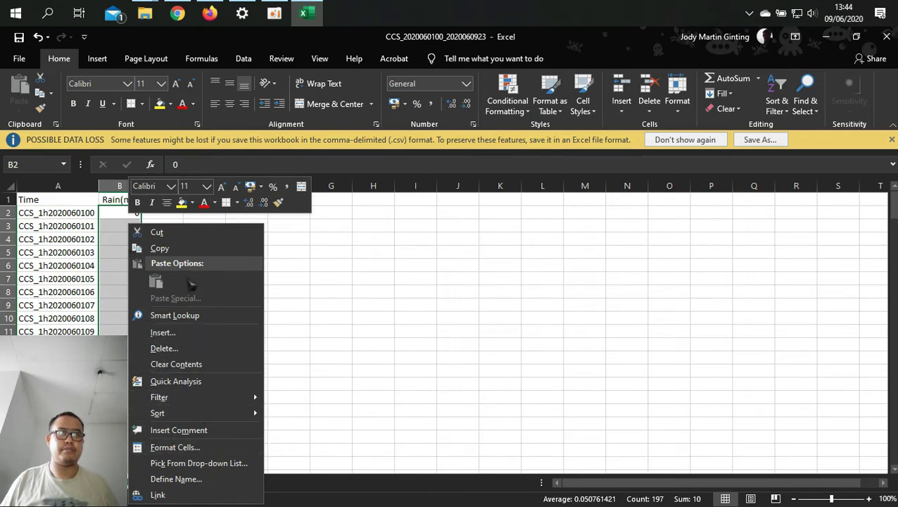
pyautogui.click(169, 237)
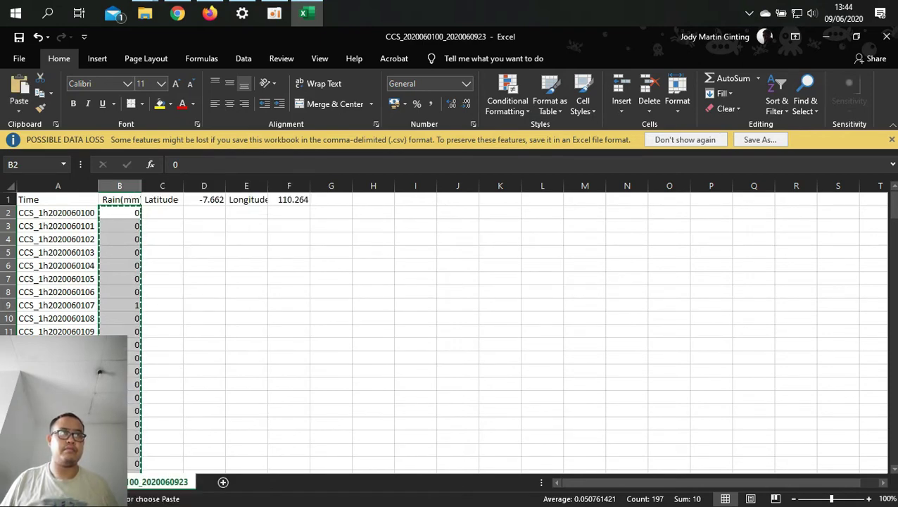
pyautogui.click(116, 305)
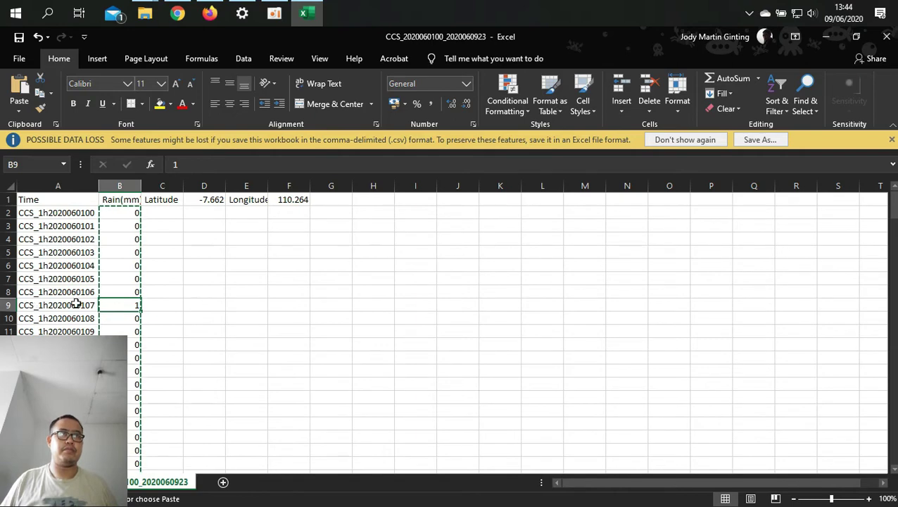
pyautogui.rightClick(111, 303)
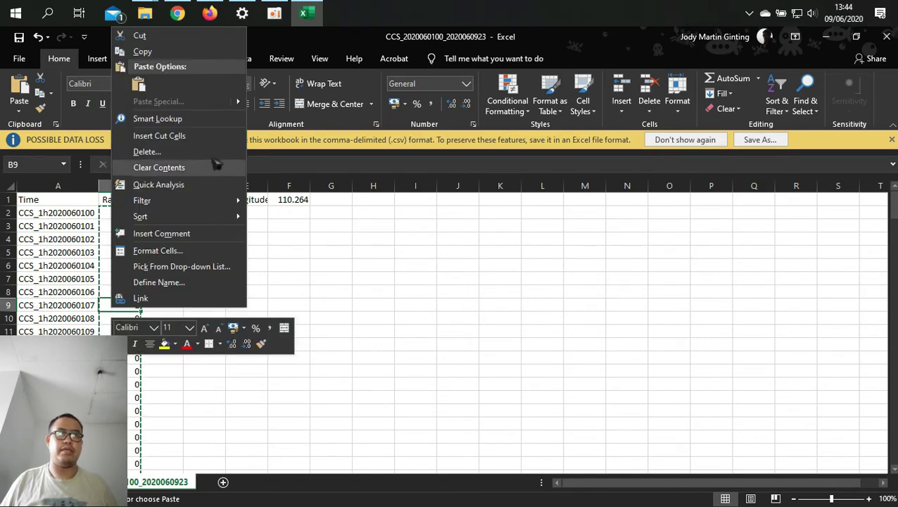
pyautogui.click(139, 83)
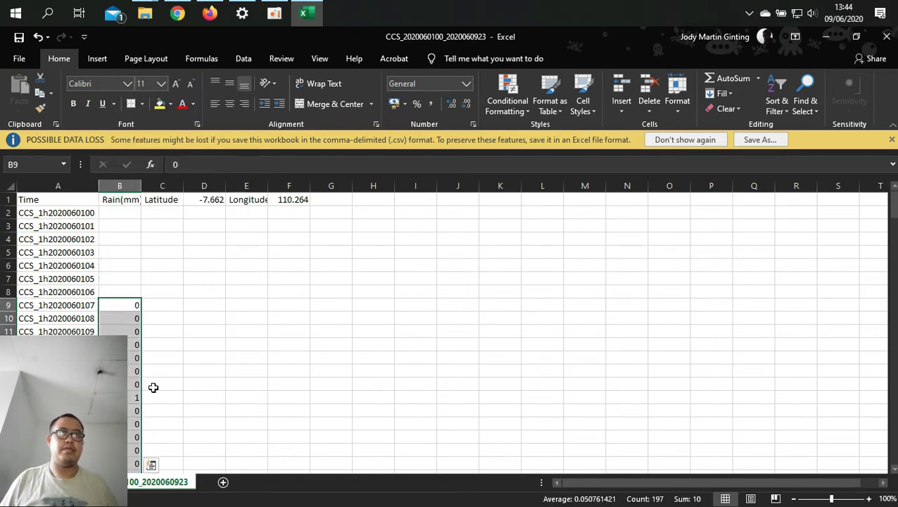
pyautogui.moveTo(63, 212); pyautogui.dragTo(83, 304)
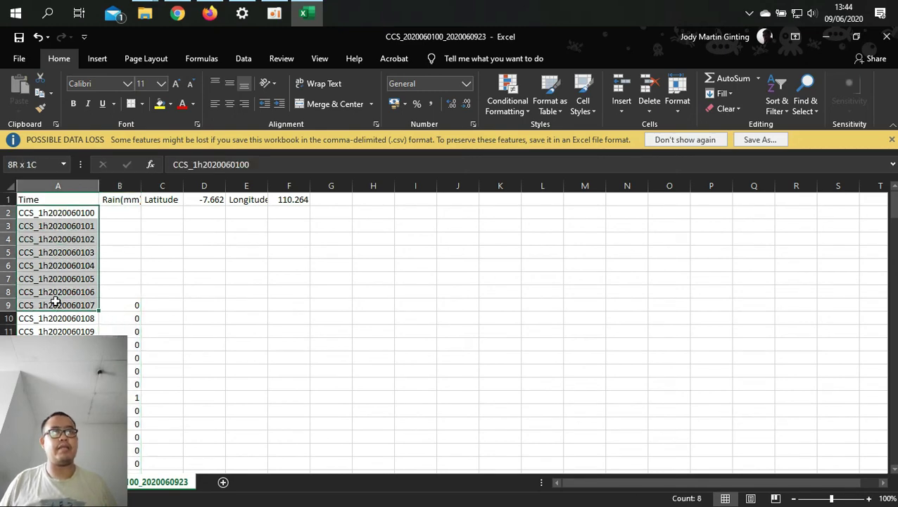
pyautogui.click(44, 211)
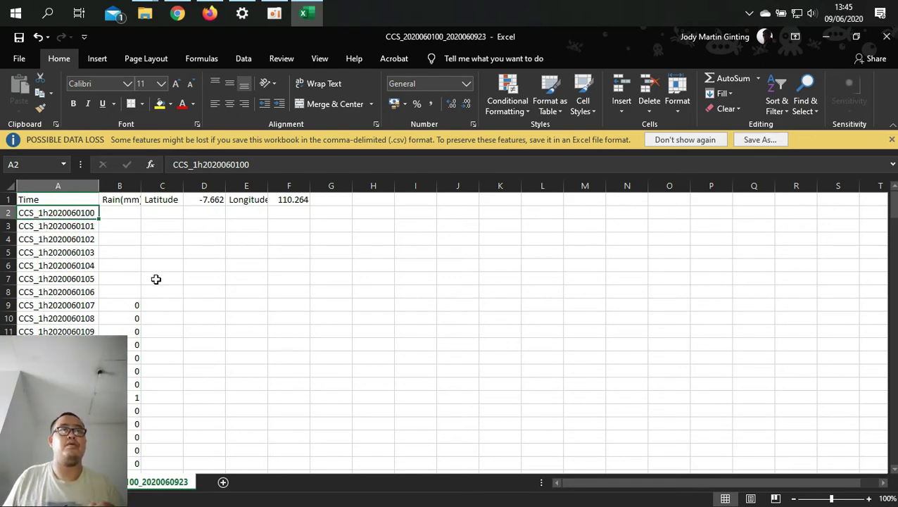
# Step: AutoFit column B to fit the Rain(mm) header
pyautogui.doubleClick(140, 185)
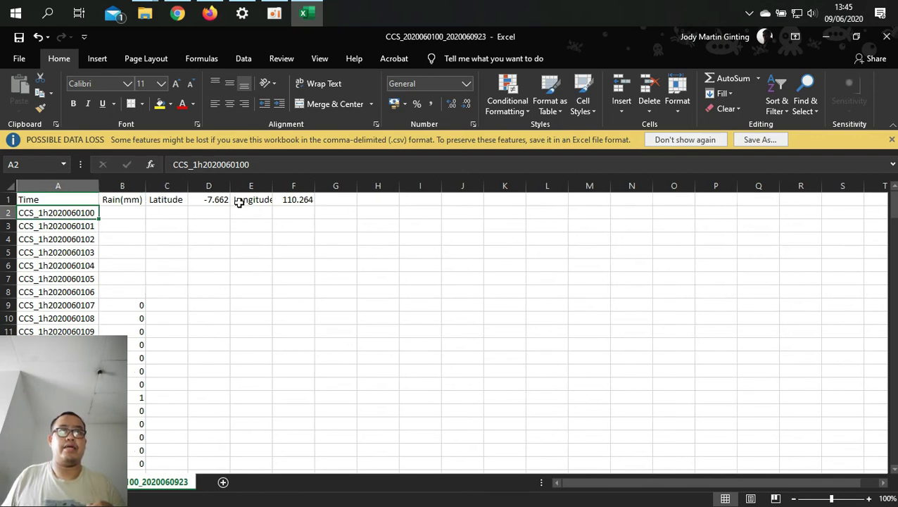
pyautogui.scroll(-15, 451, 331)
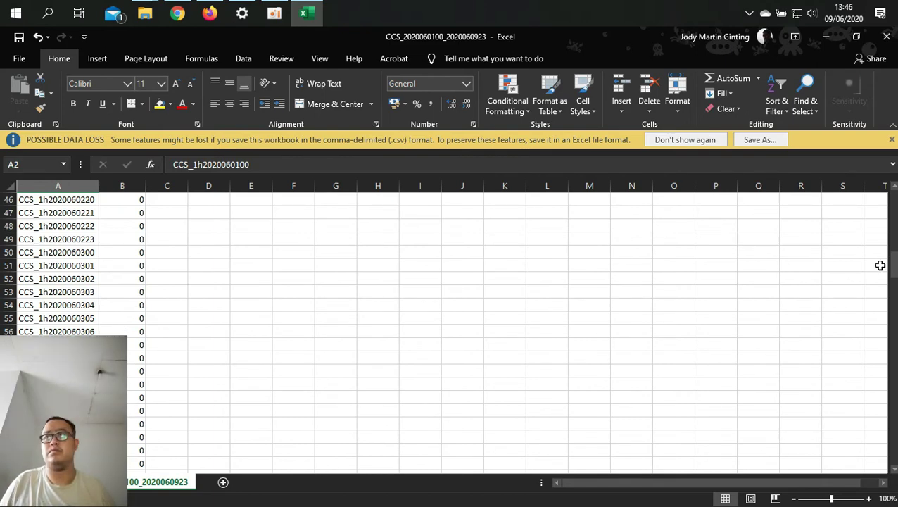
pyautogui.moveTo(891, 266); pyautogui.dragTo(876, 476)
# Step: Check the end of the data at A198 and extend the timestamp series below it
pyautogui.click(58, 371)
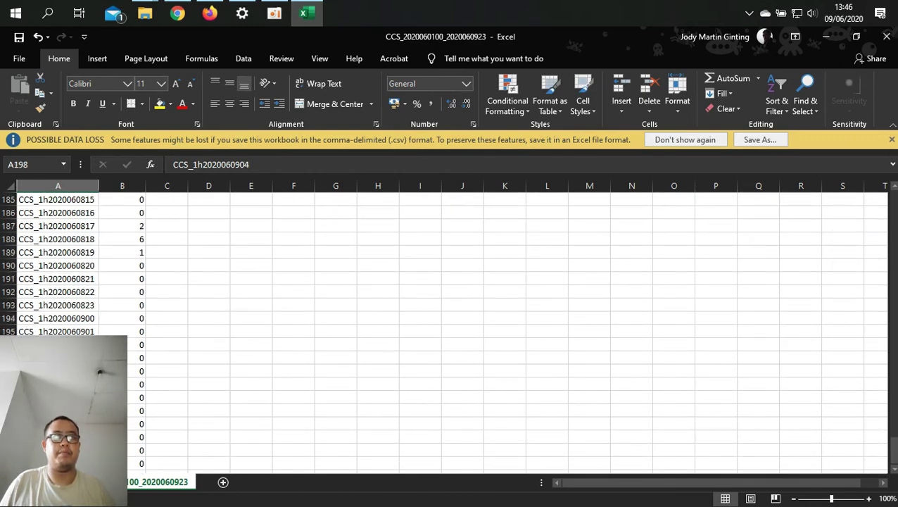
pyautogui.moveTo(98, 377); pyautogui.dragTo(132, 449)
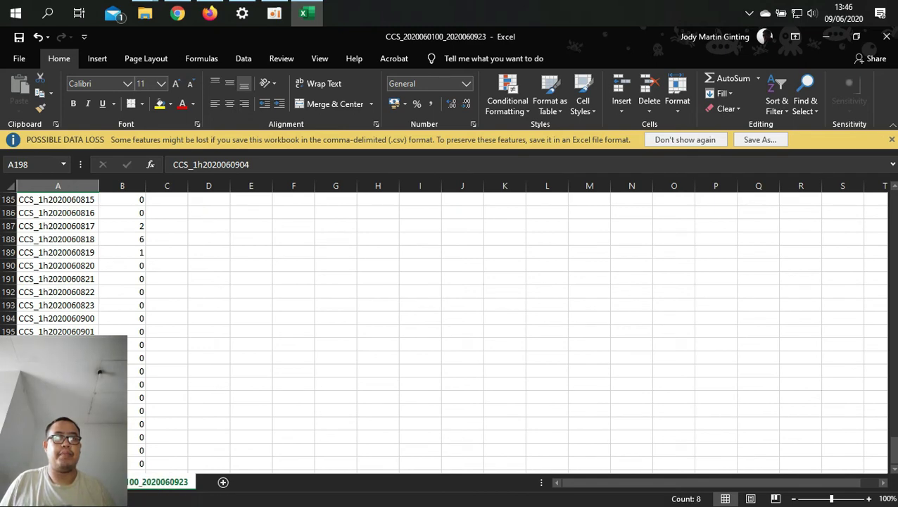
pyautogui.scroll(-3, 74, 318)
pyautogui.scroll(11, 74, 318)
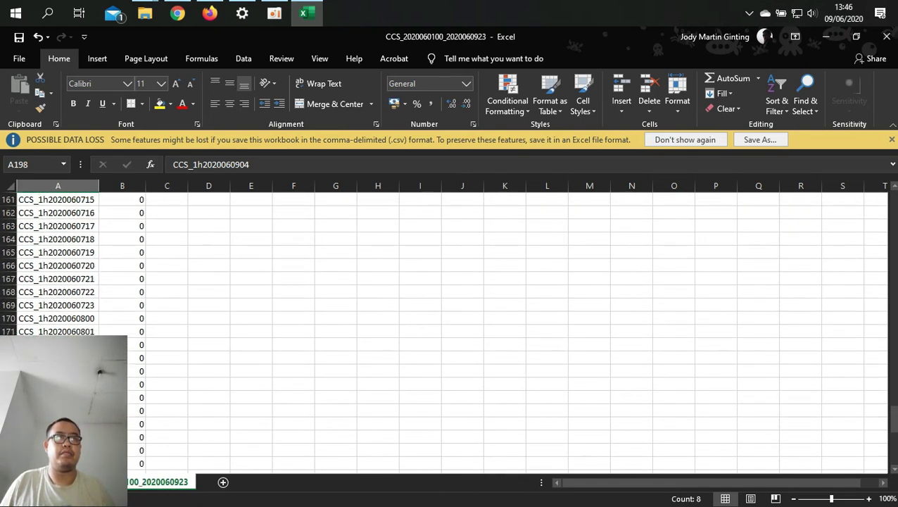
pyautogui.scroll(11, 582, 336)
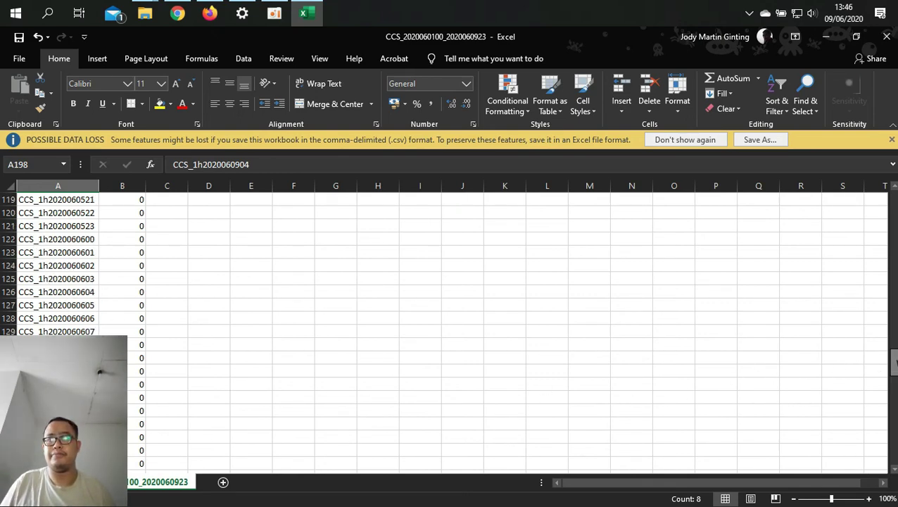
pyautogui.moveTo(891, 362); pyautogui.dragTo(891, 200)
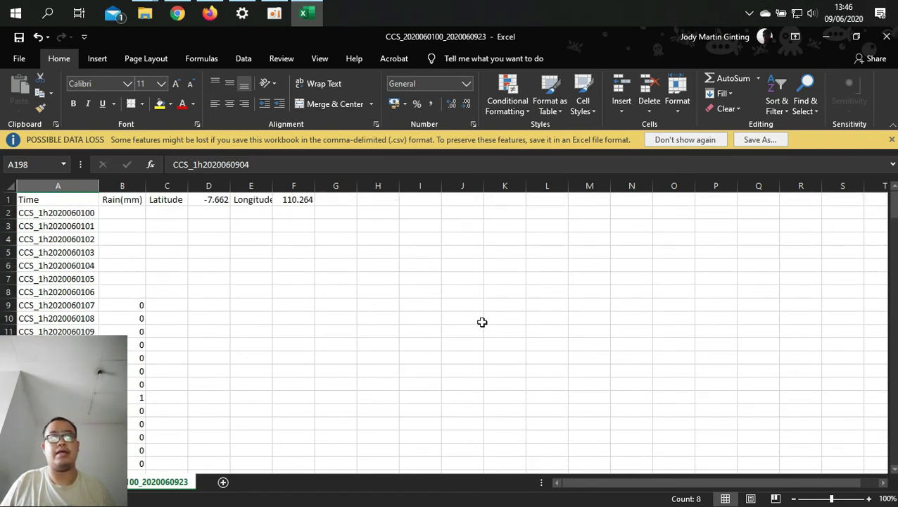